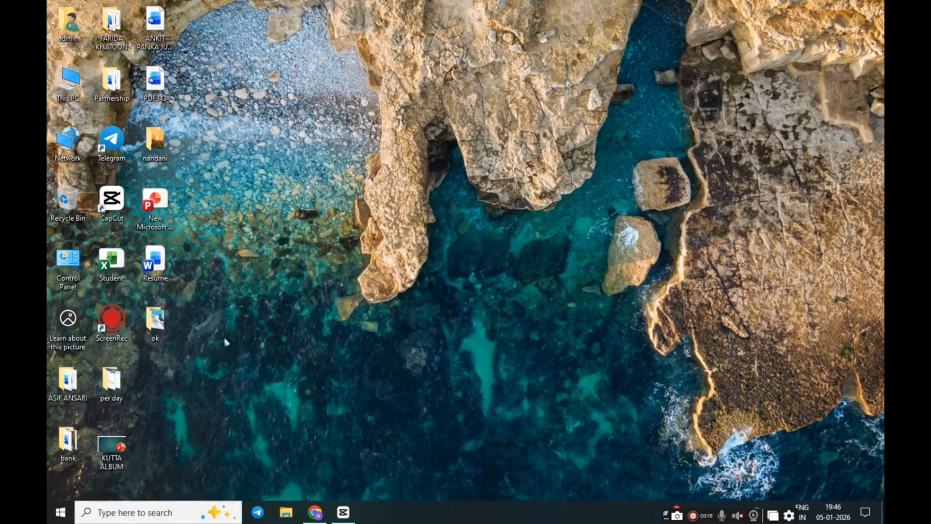
Find TallyPrime by searching 'tally' in Windows search, launch it, and bring its window forward
left_click(155, 513)
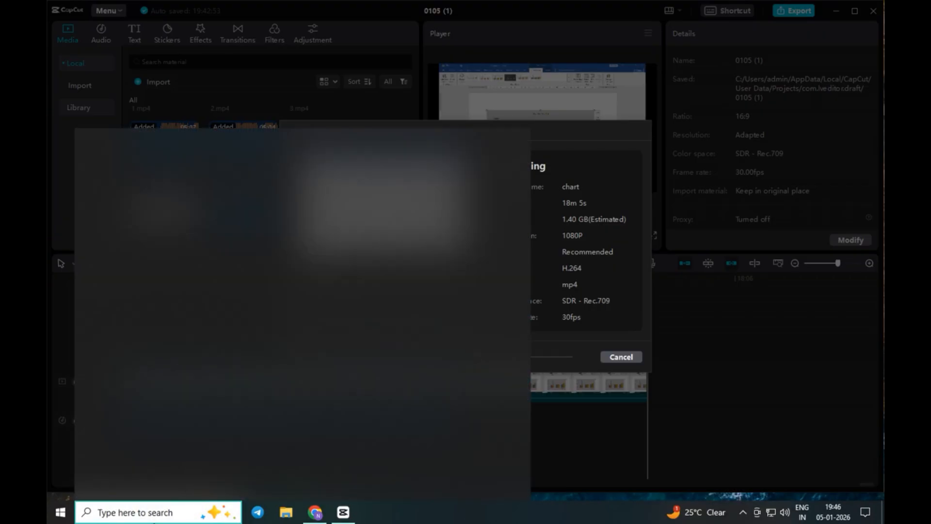
type("tally")
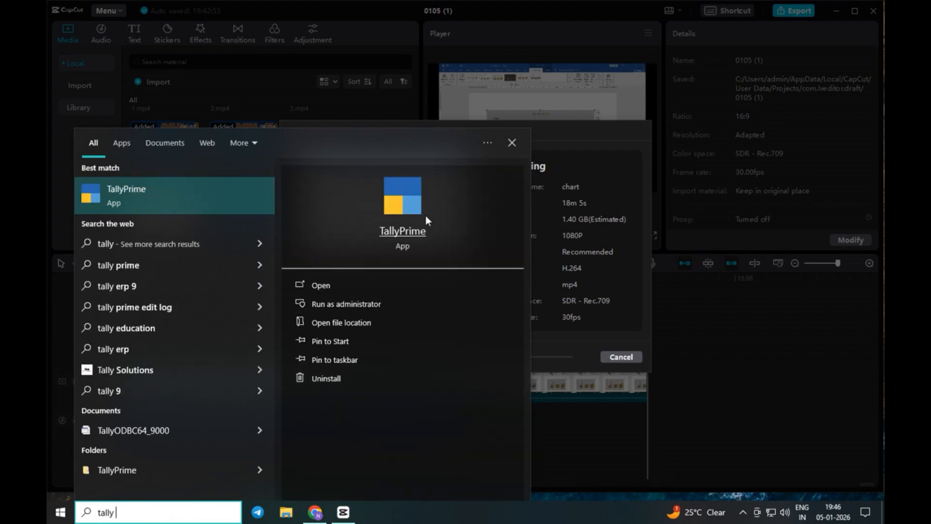
left_click(411, 208)
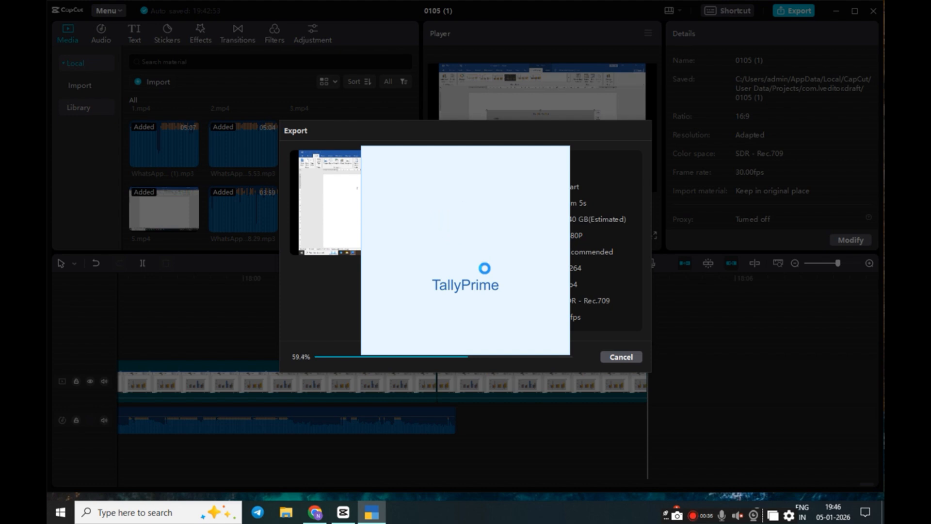
key("super+d")
left_click(381, 518)
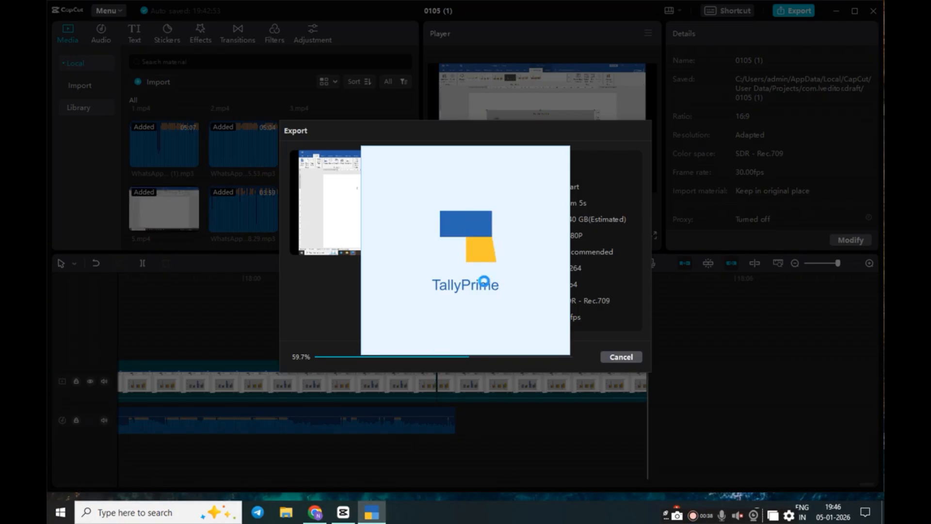
mouse_move(381, 521)
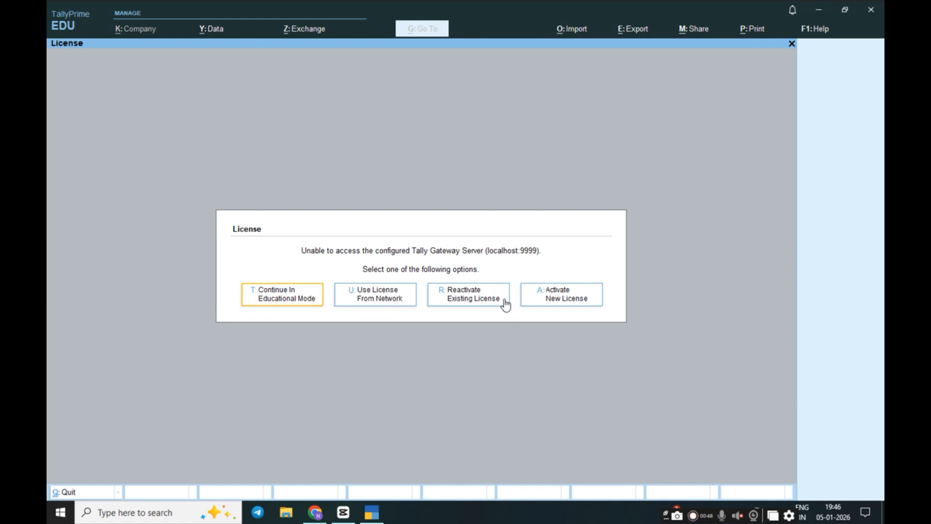
Continue in Educational Mode without a licence
left_click(292, 298)
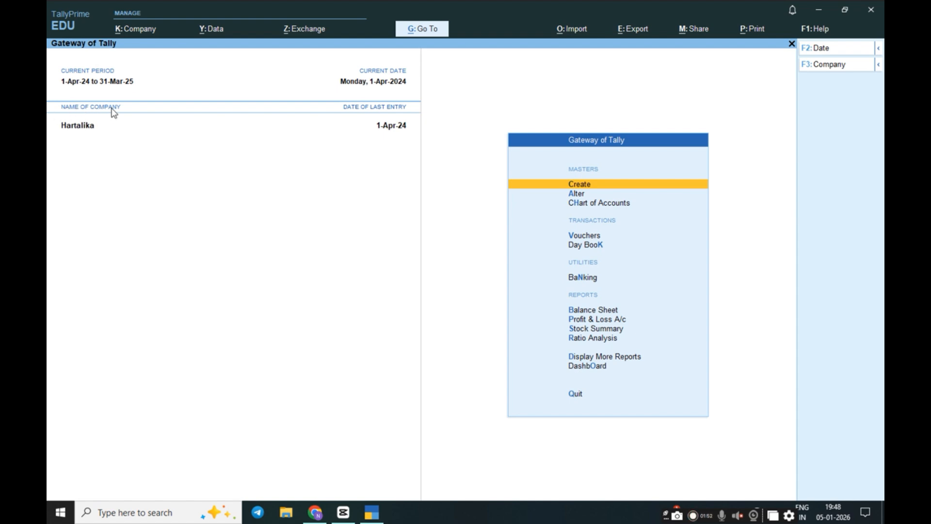
Ask to shut the open company with Alt+F3 and confirm the prompt
key("alt")
key("alt+F3")
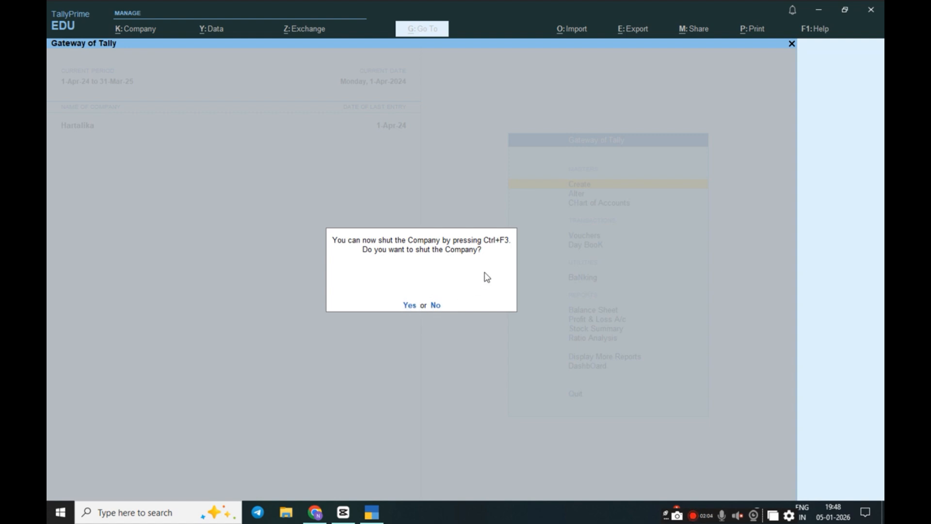
left_click(409, 306)
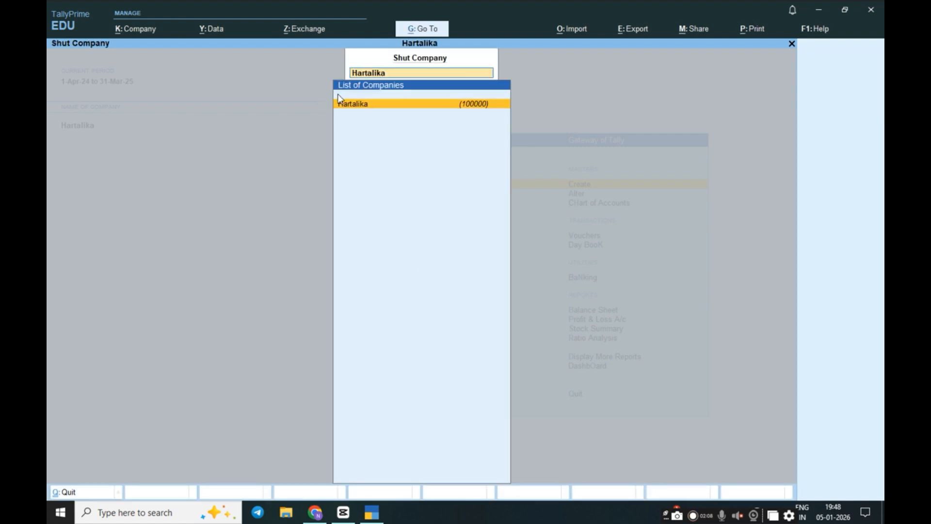
Close Hartalika, then pick Create Company from the Select Company list
left_click(364, 105)
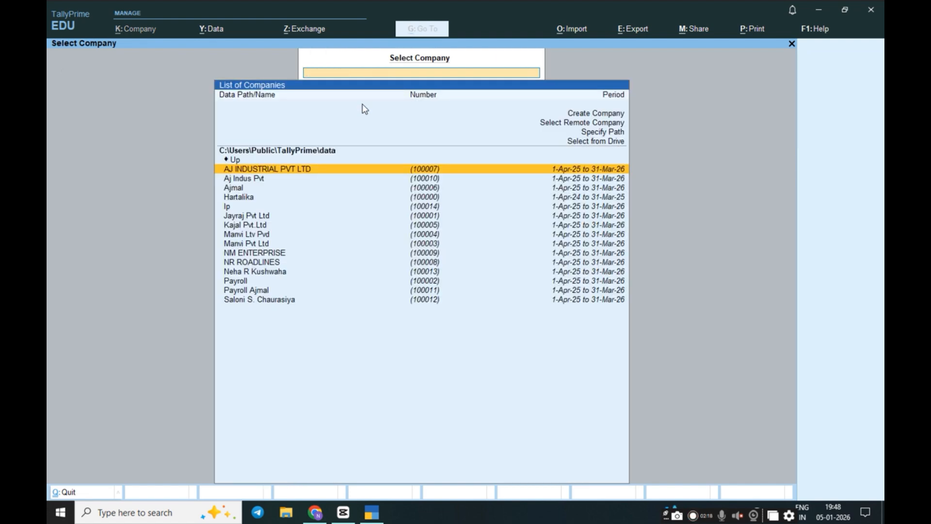
left_click(396, 188)
key("Up")
key("Up")
key("Up")
key("Up")
key("Down")
key("Down")
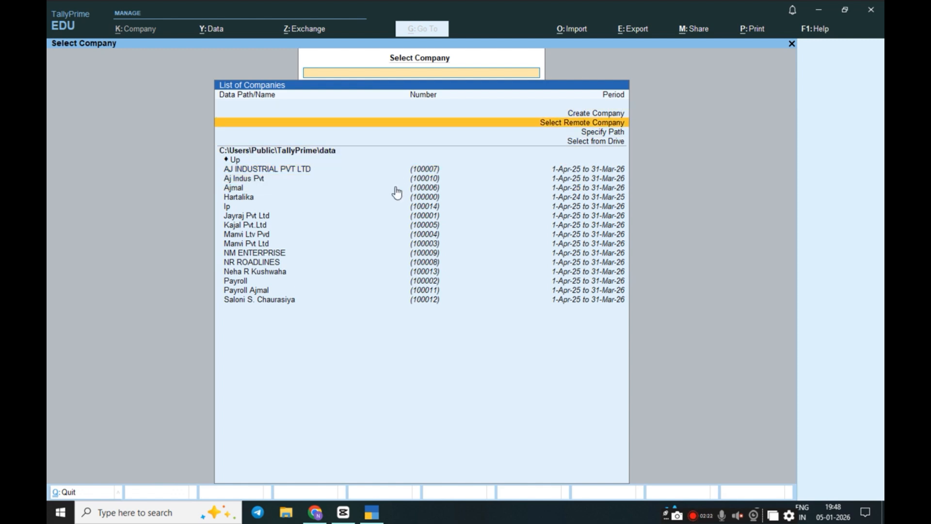
key("Up")
key("Up")
key("Down")
key("Down")
key("Down")
key("Up")
key("Up")
key("Up")
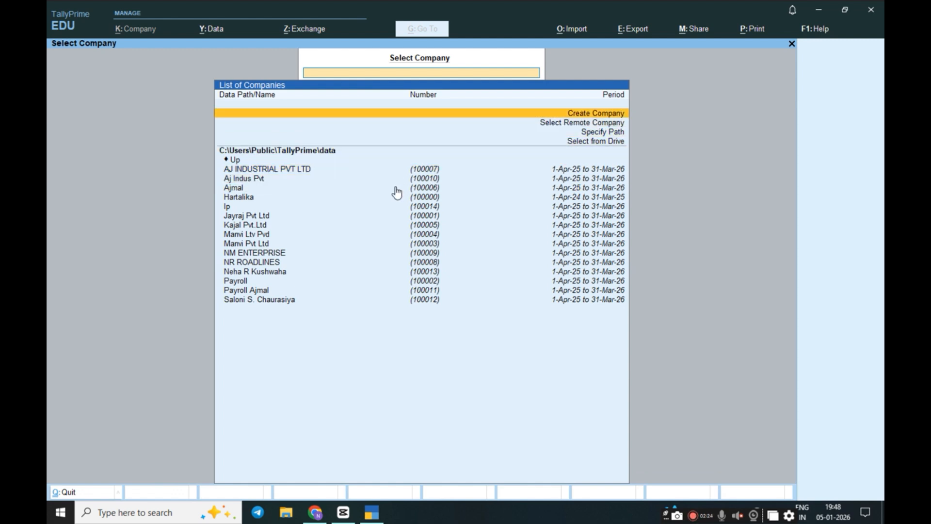
left_click(593, 113)
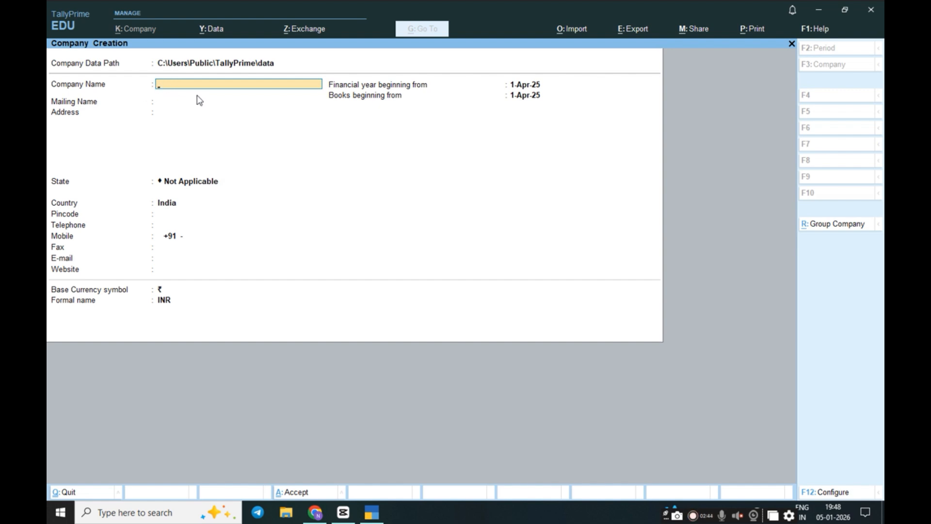
Enter Nandani Pvt.Ltd as company and mailing name, and fill in the first address line
type("Nandani Pvt.Ltd")
key("Return")
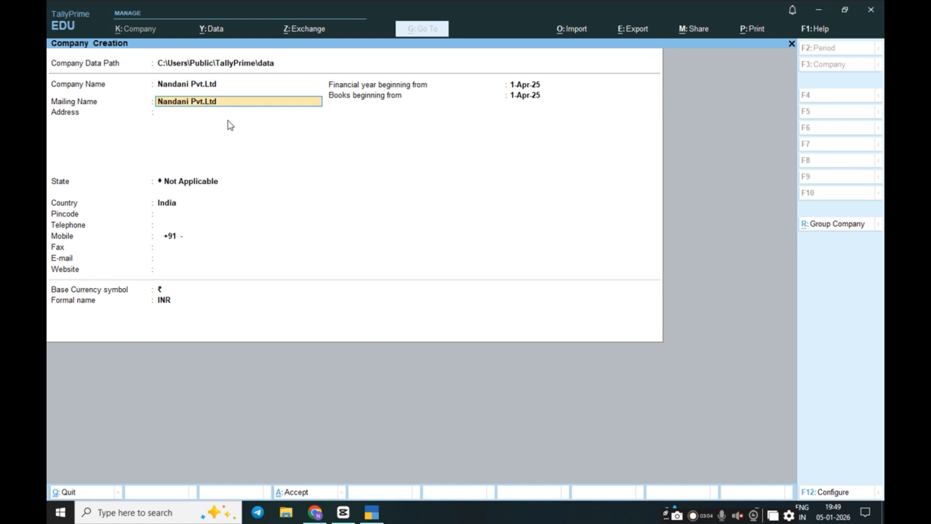
key("Return")
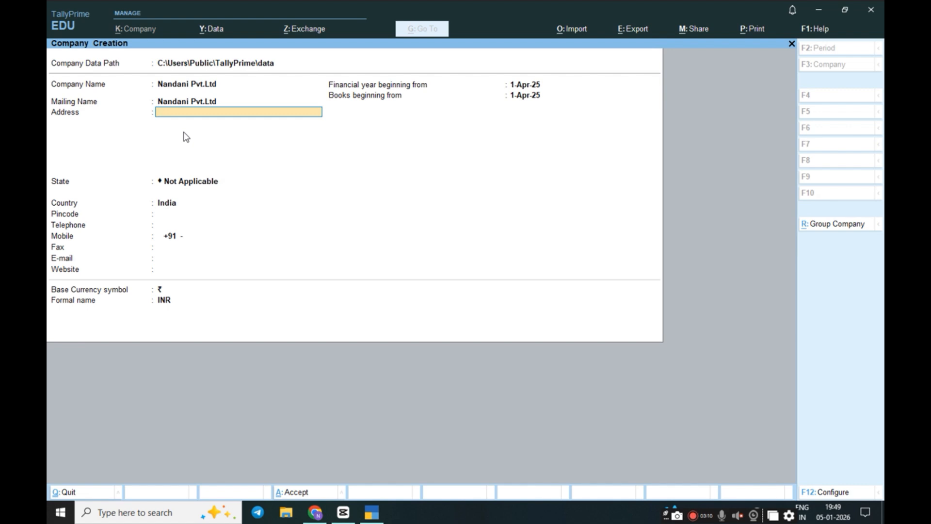
type("Dnh")
key("BackSpace")
type("NH")
key("Return")
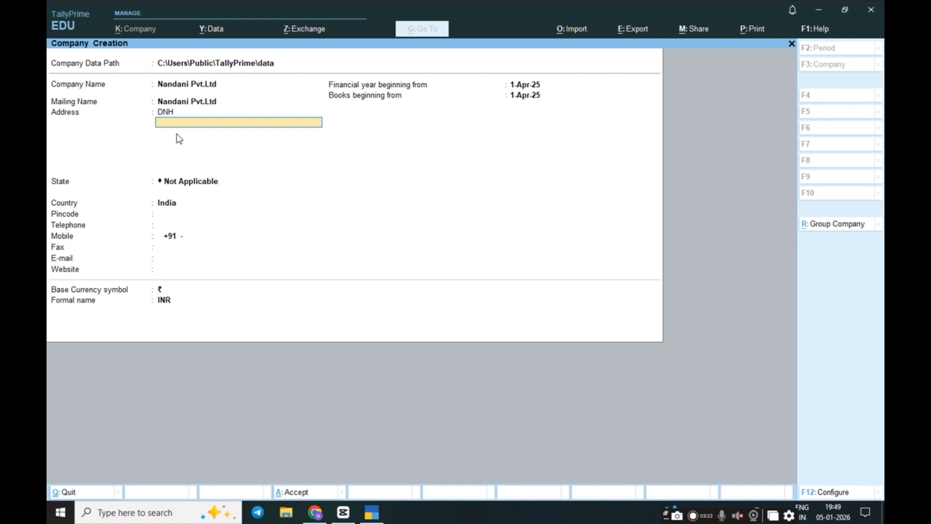
Set the company's state to Dadra & Nagar Haveli and Daman & Diu
left_click(186, 181)
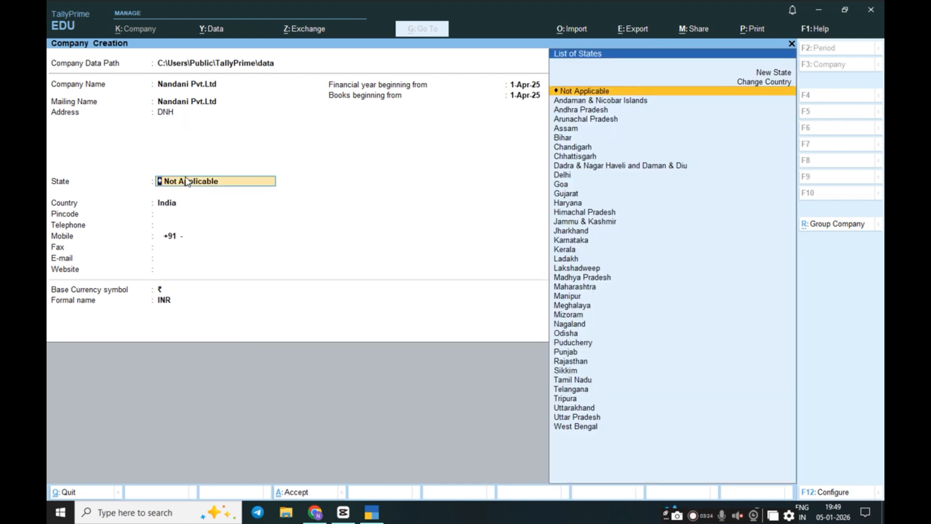
key("Down")
key("Down")
key("Down")
key("Down")
key("Down")
key("Down")
key("Down")
key("Down")
key("Down")
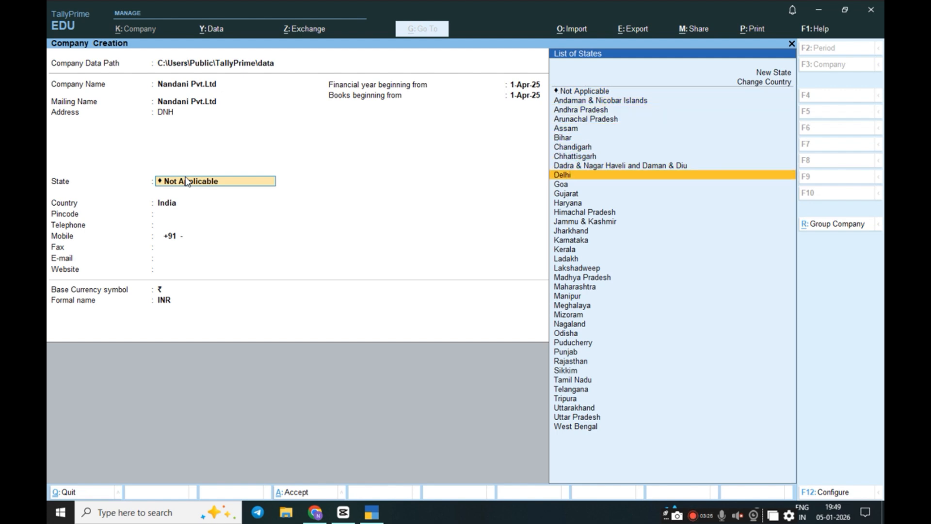
key("Up")
key("Return")
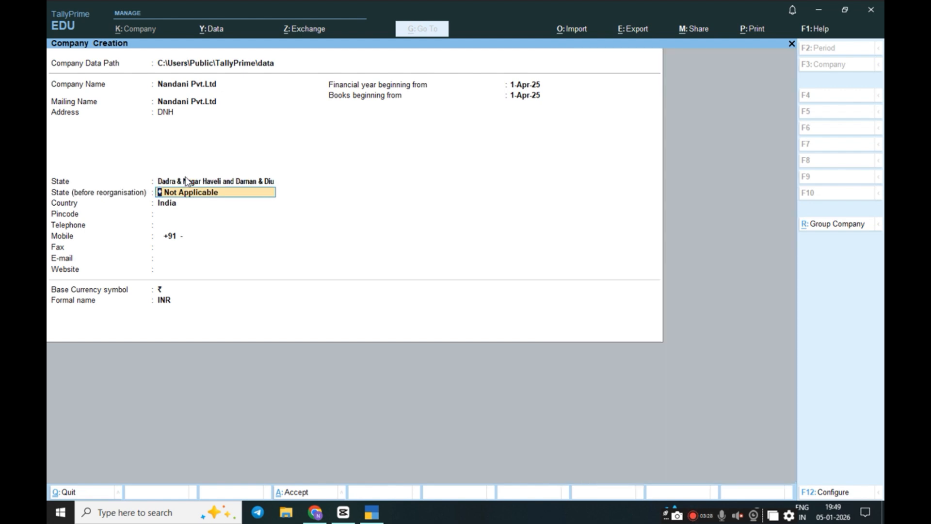
left_click(188, 181)
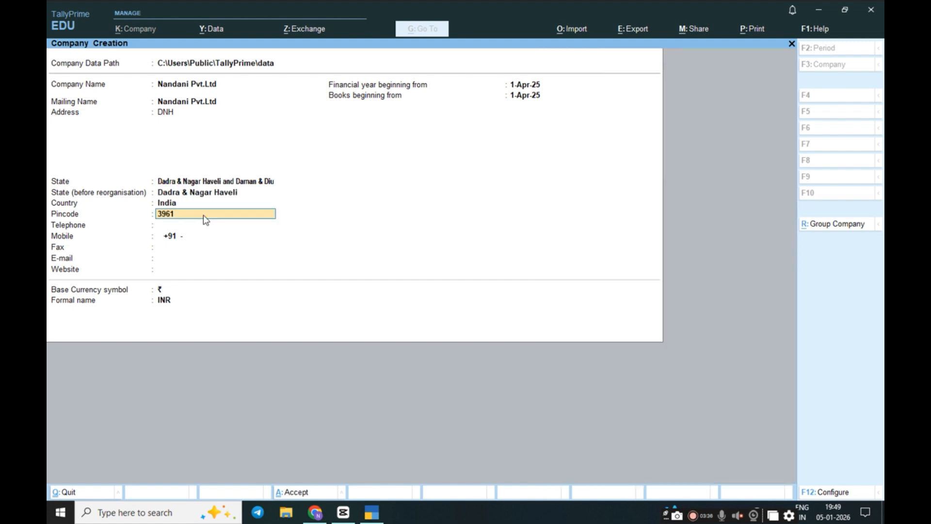
Fill in the pincode, telephone and mobile number fields
key("Return")
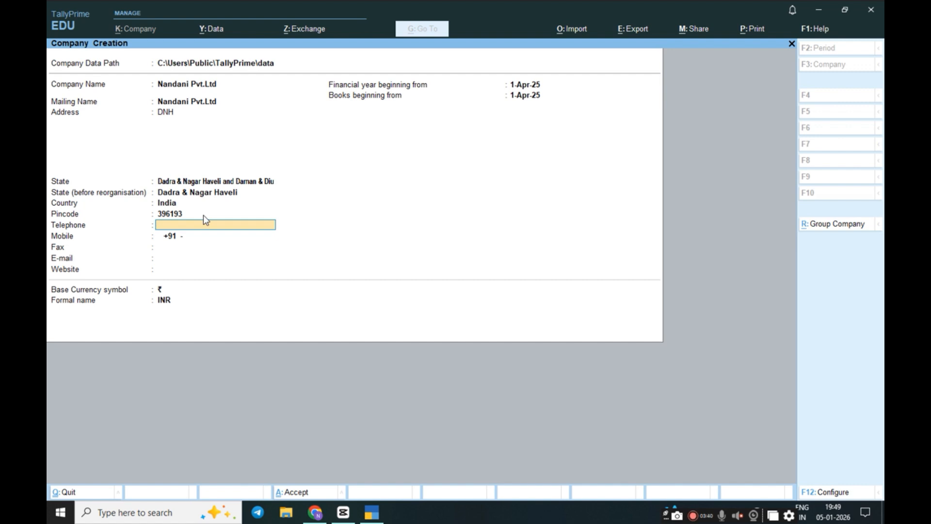
key("Return")
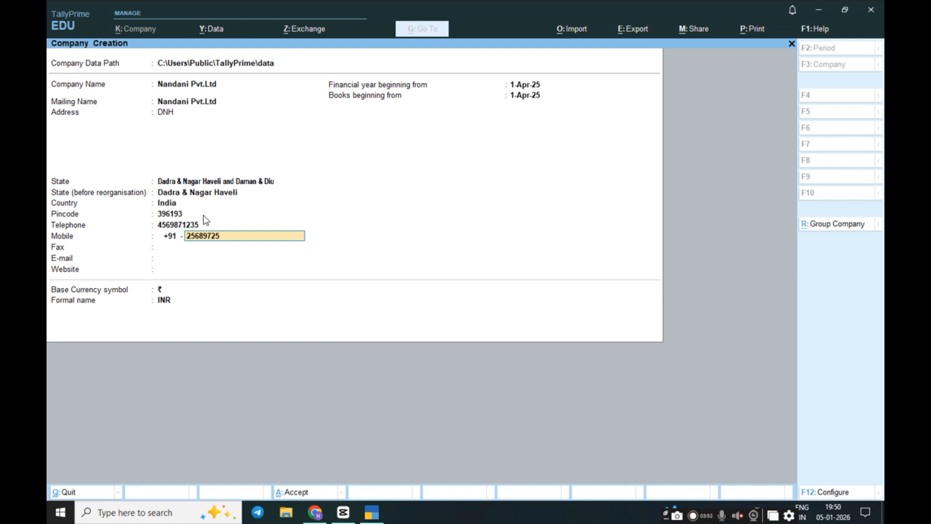
key("Return")
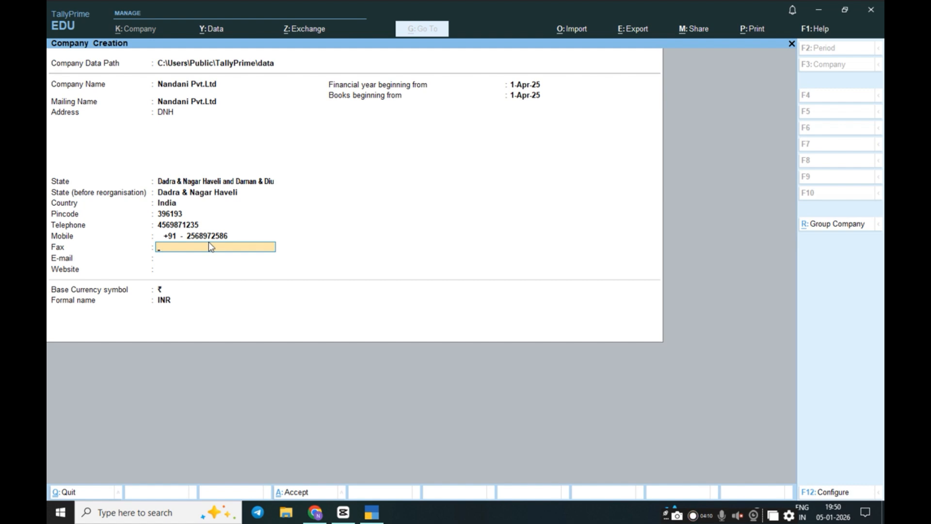
Skip fax, enter the company's e-mail address, and leave the website empty
key("Return")
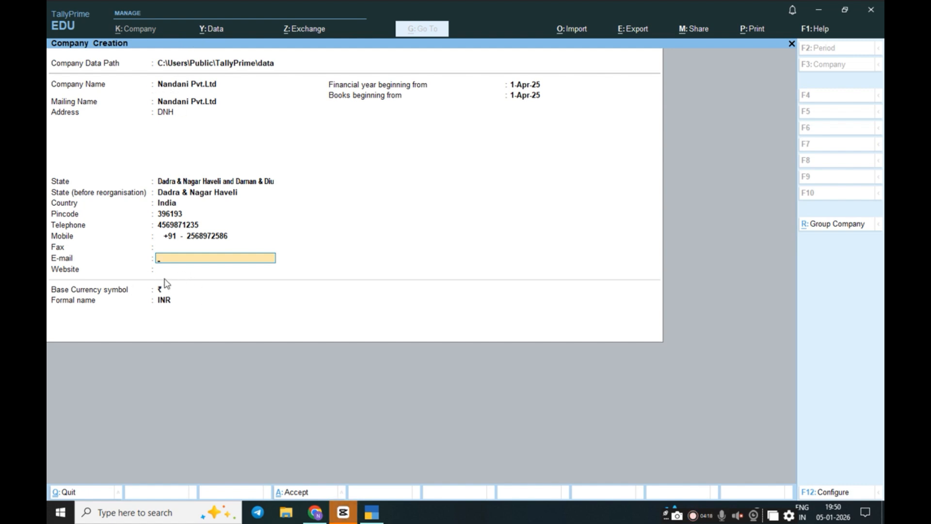
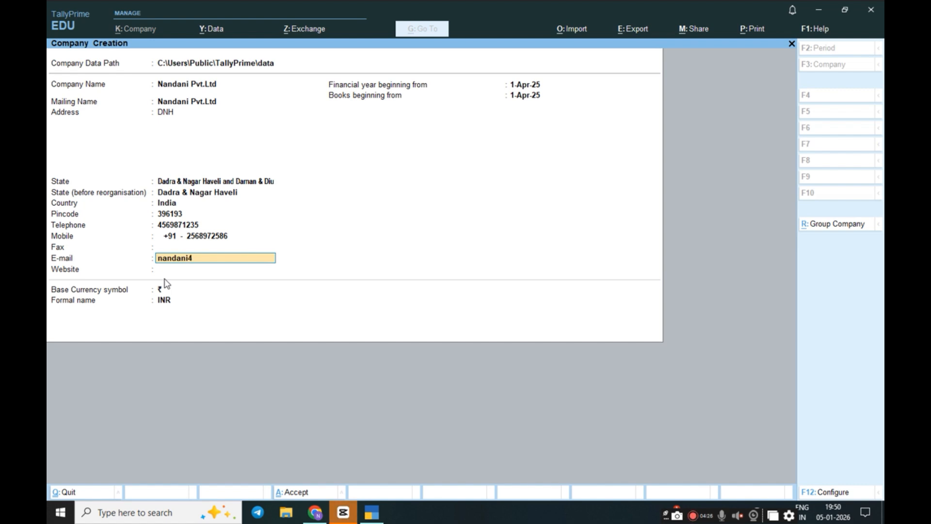
key("Return")
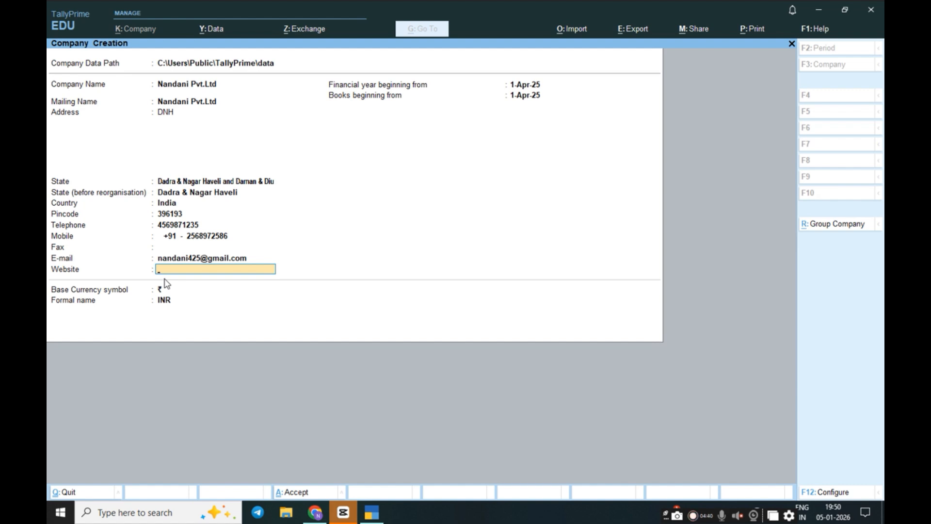
key("Return")
key("Return")
key("Return")
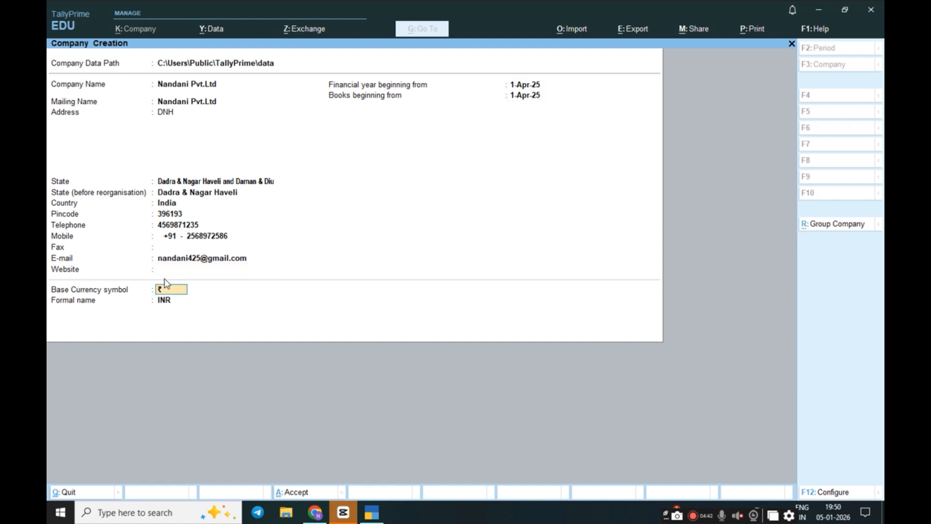
key("Return")
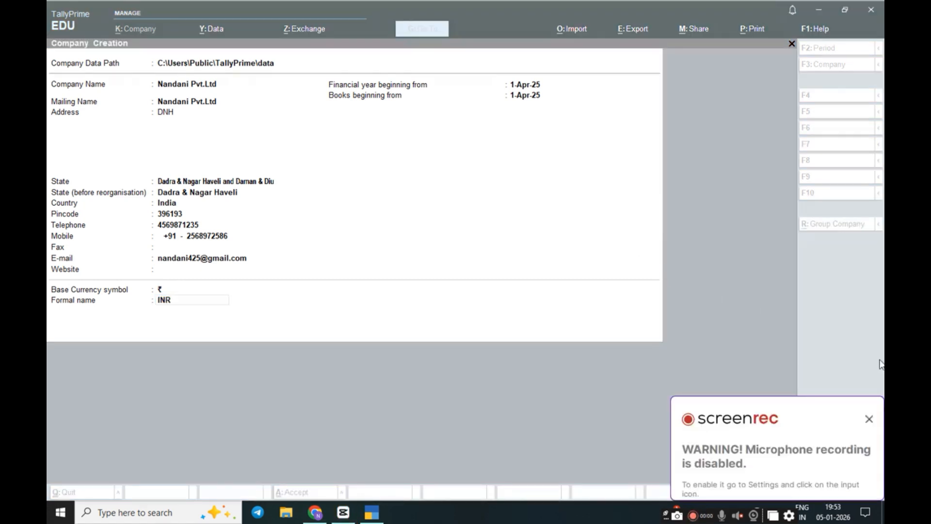
Accept books beginning 1-Apr-25 and confirm creating Nandani Pvt.Ltd
left_click(869, 420)
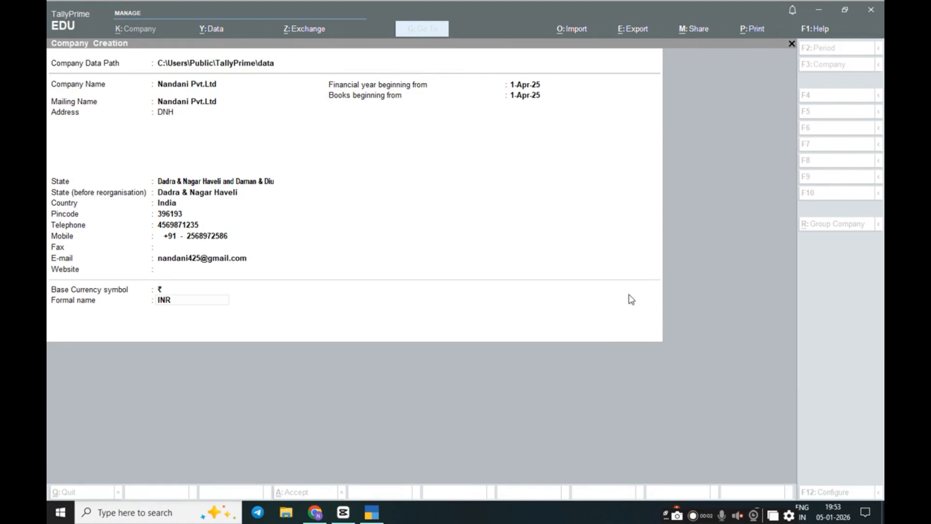
left_click(543, 264)
key("Return")
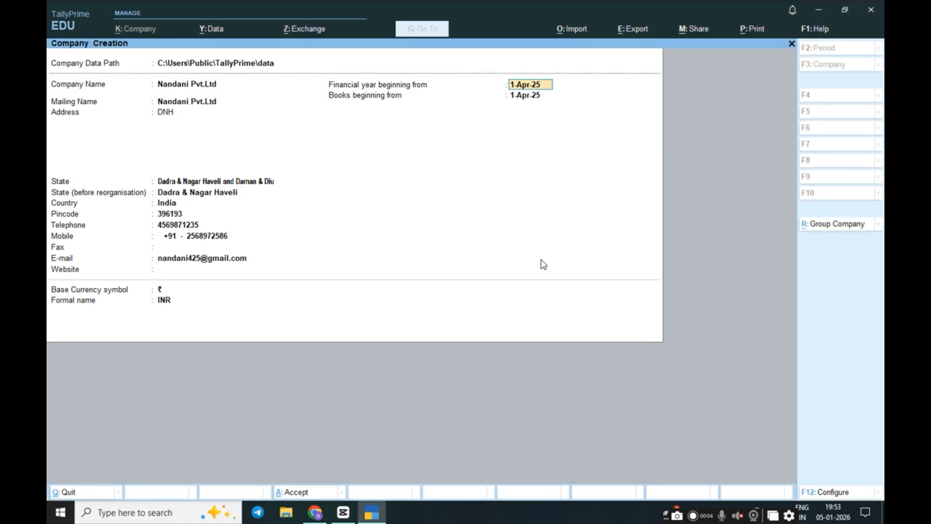
key("Return")
key("Return")
key("Return")
key("Return")
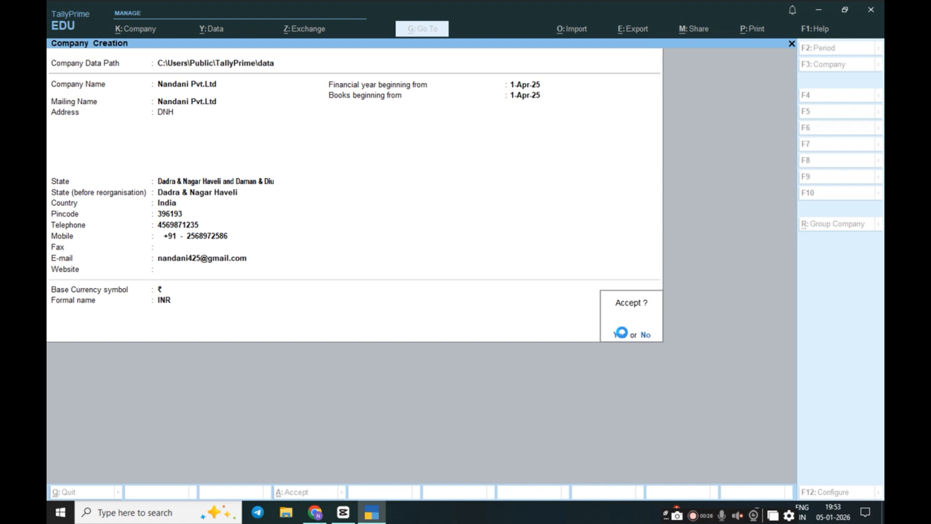
left_click(621, 333)
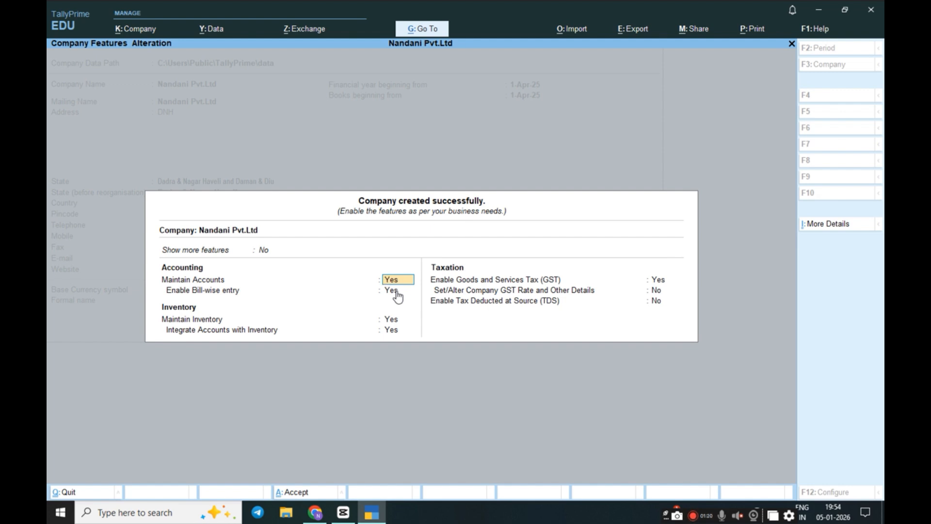
Keep accounts, inventory and GST features enabled to reach the GST registration details
key("Return")
key("Return")
key("Return")
key("Return")
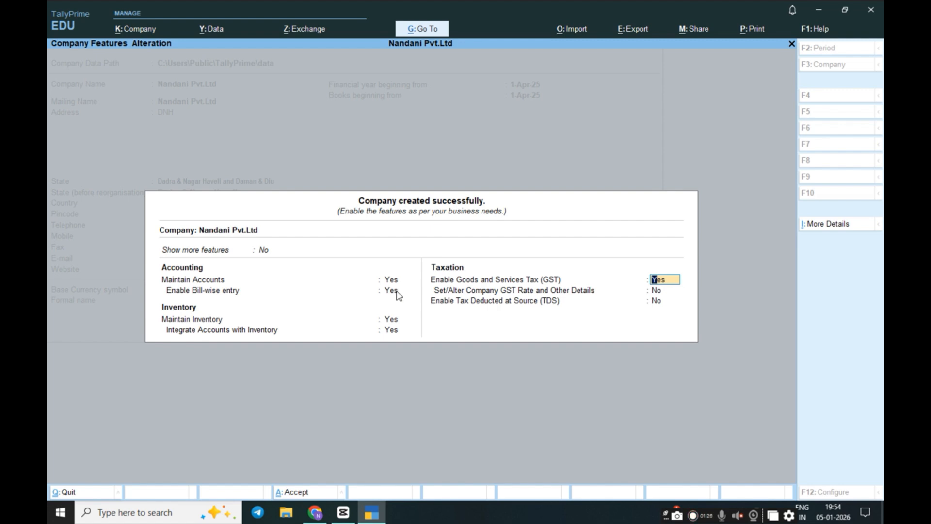
key("Return")
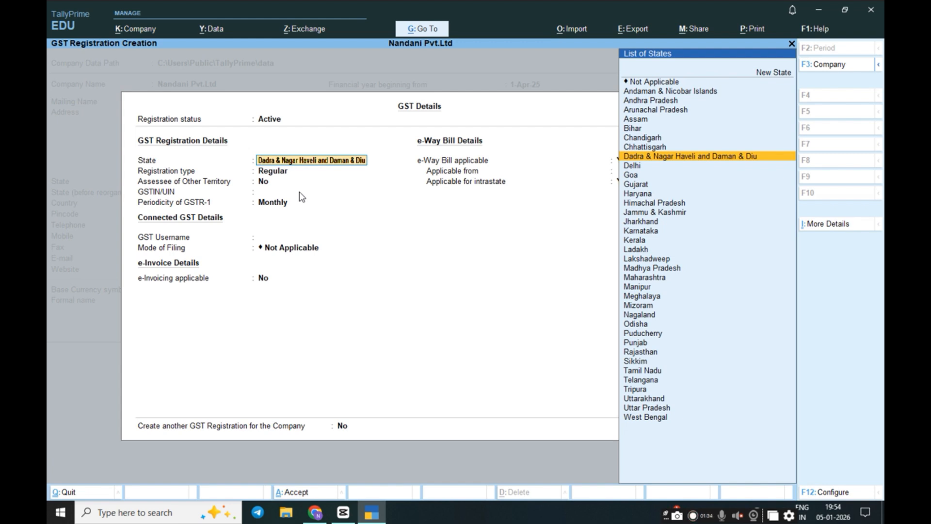
Enter the company's GSTIN, keep monthly GSTR-1 filing, and keep e-Way Bill applicable from 1-Apr-25
key("Return")
key("Return")
key("Return")
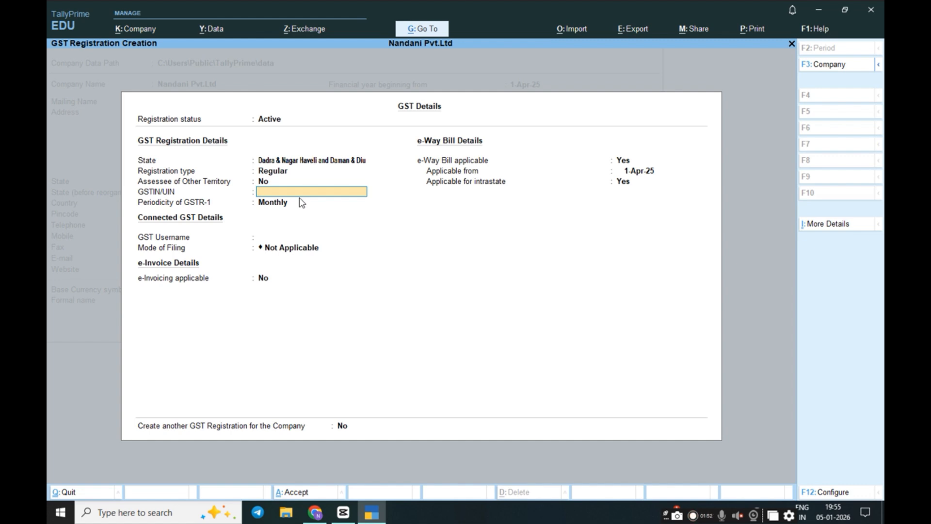
key("Return")
key("Return")
key("Return")
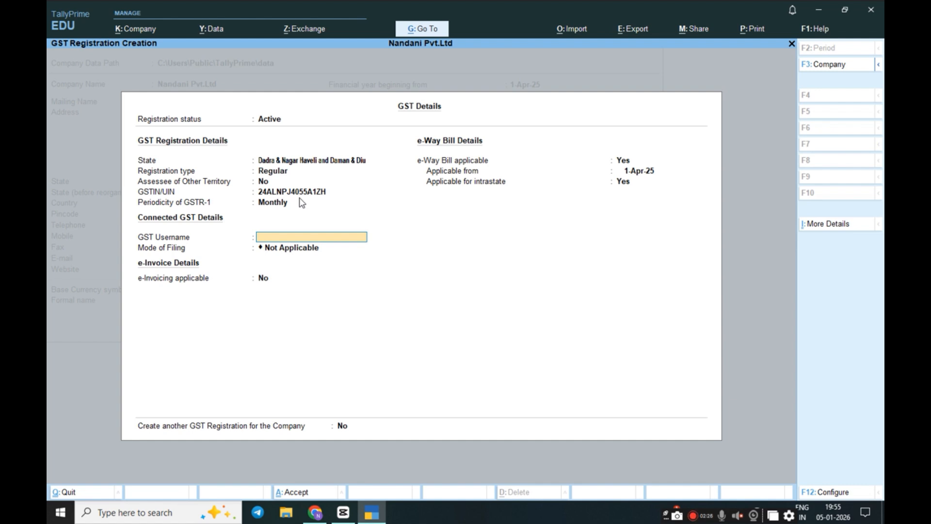
key("Return")
key("Return")
key("Return")
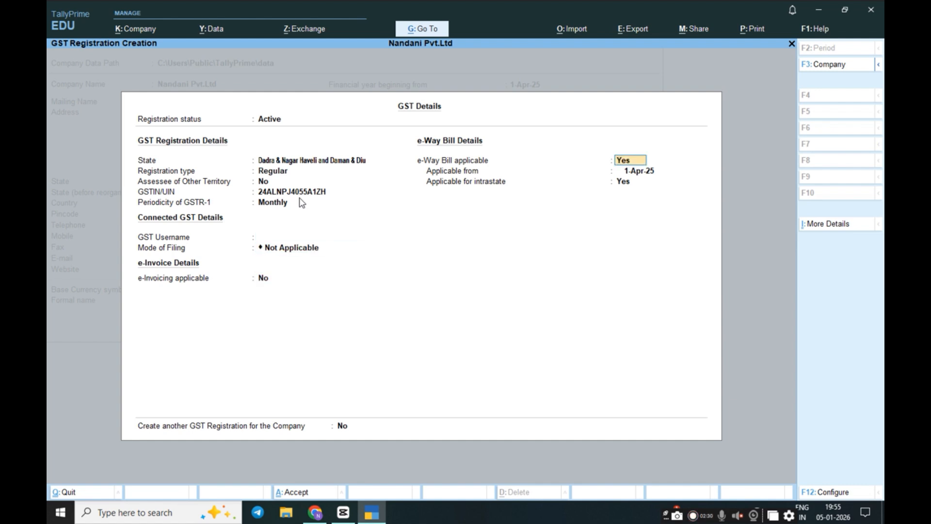
key("Return")
key("Return")
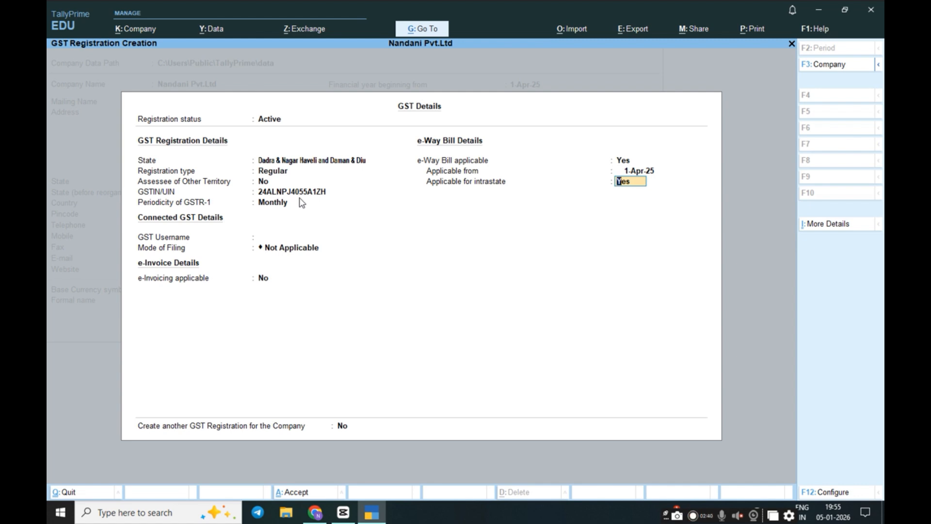
Save the GST registration details and accept the company features with GST rate and TDS off
key("Return")
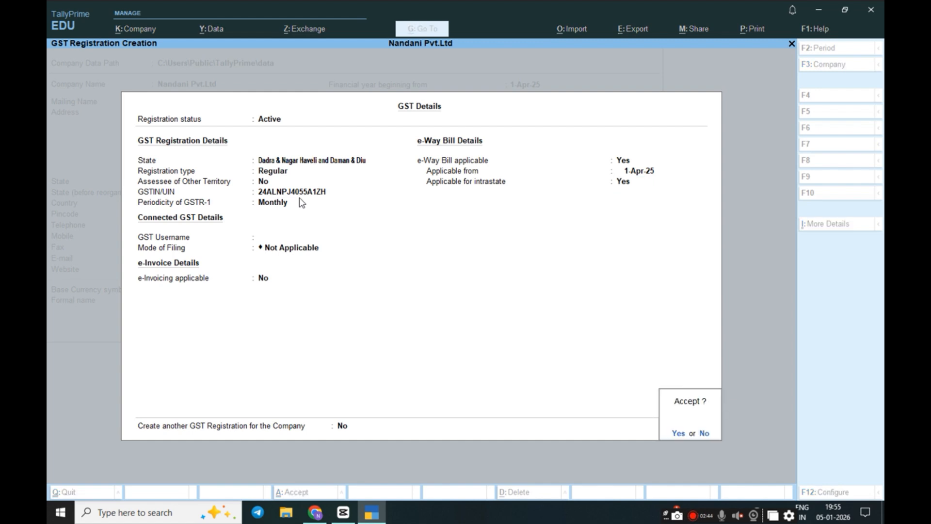
key("Return")
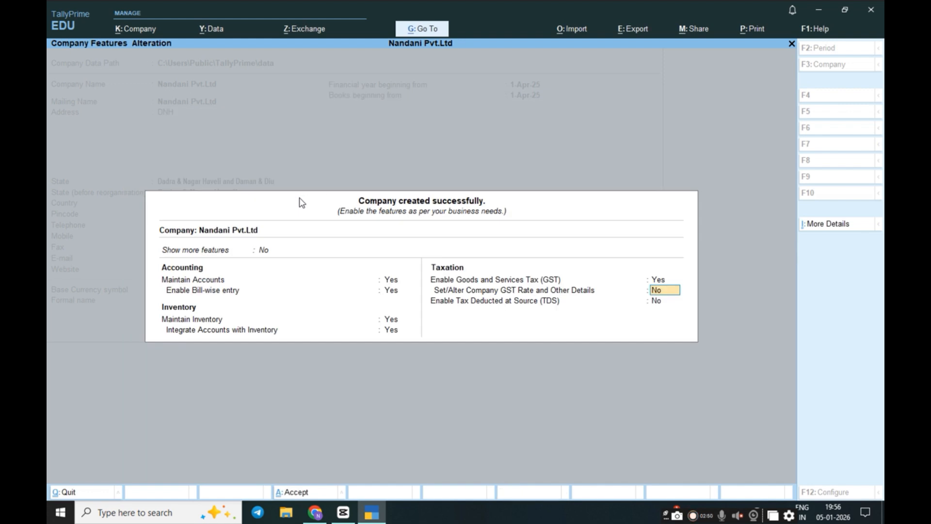
key("Return")
key("Return")
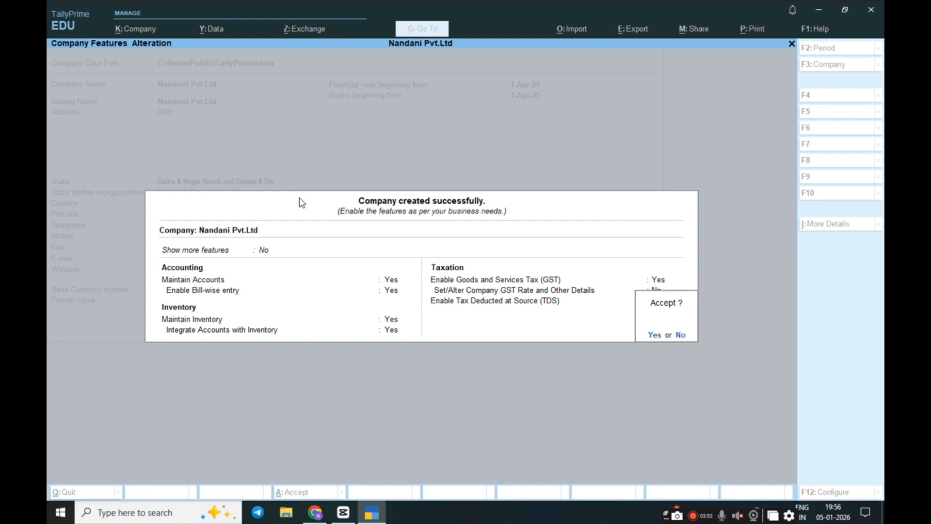
key("Return")
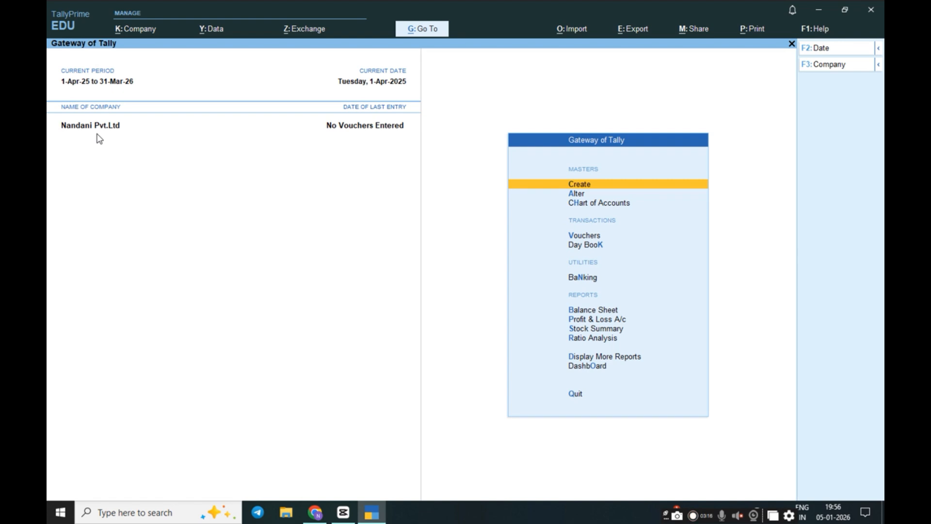
Alter the company name from Nandani Pvt.Ltd to Sachin Pvt.Ltd, keeping the mailing name, and save
key("alt")
key("alt+k")
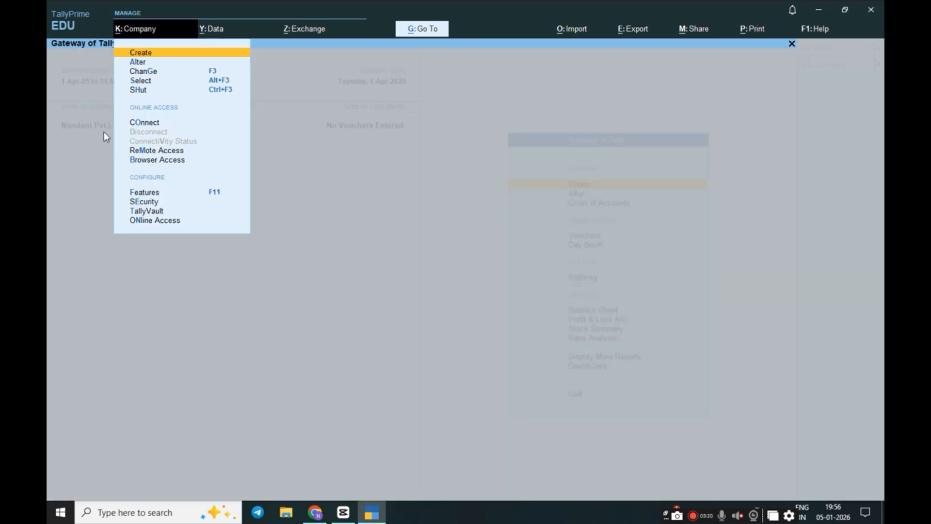
key("Down")
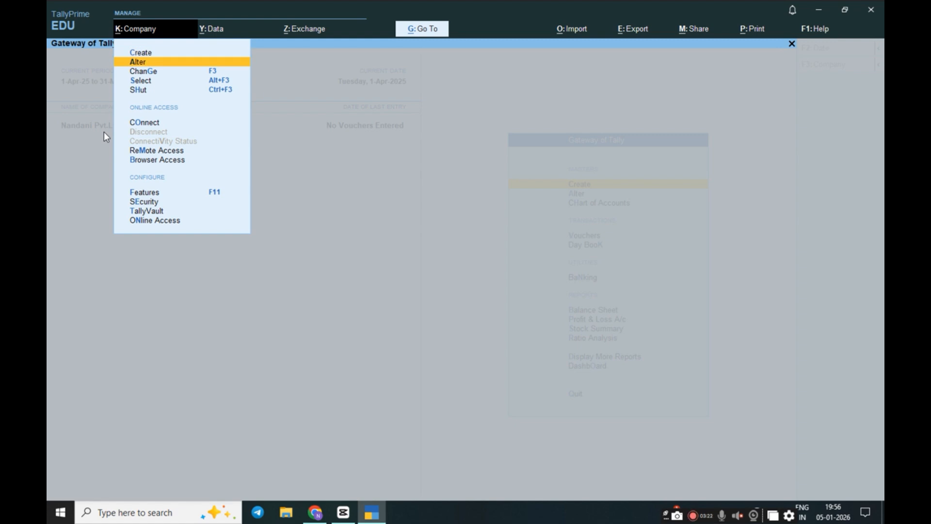
key("Return")
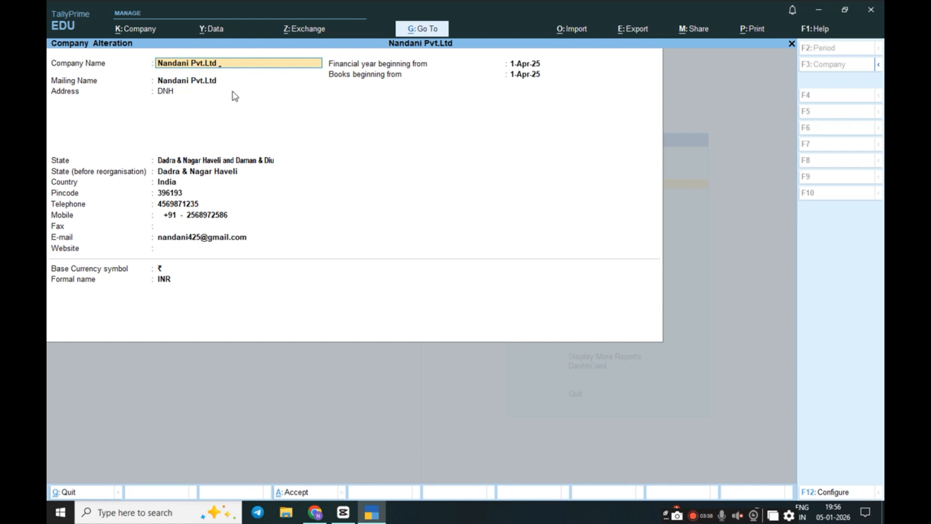
key("BackSpace")
key("BackSpace")
key("BackSpace")
key("BackSpace")
key("BackSpace")
key("BackSpace")
key("BackSpace")
key("BackSpace")
key("BackSpace")
key("BackSpace")
key("BackSpace")
key("BackSpace")
key("BackSpace")
key("BackSpace")
key("BackSpace")
key("BackSpace")
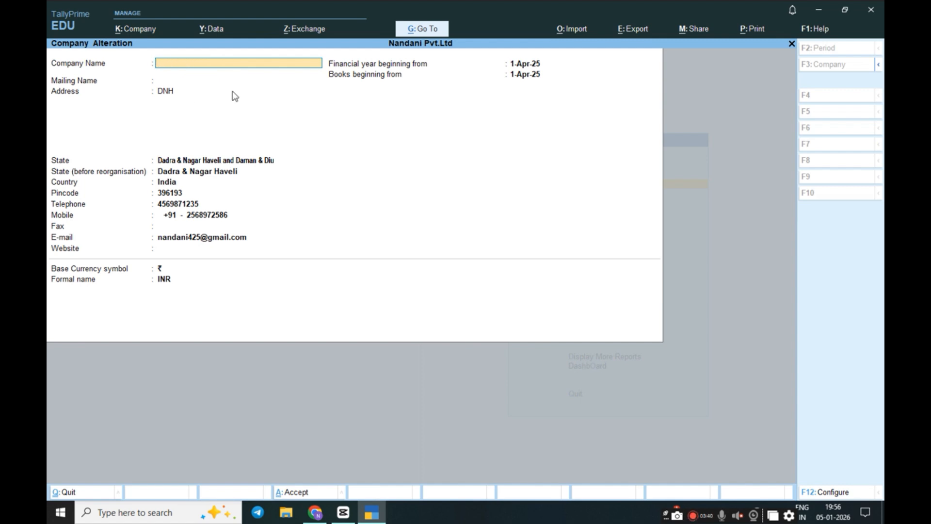
type("Sach")
type("in P")
type("vt")
type(".")
type("L")
type("dt")
key("BackSpace")
key("BackSpace")
type("td")
key("Return")
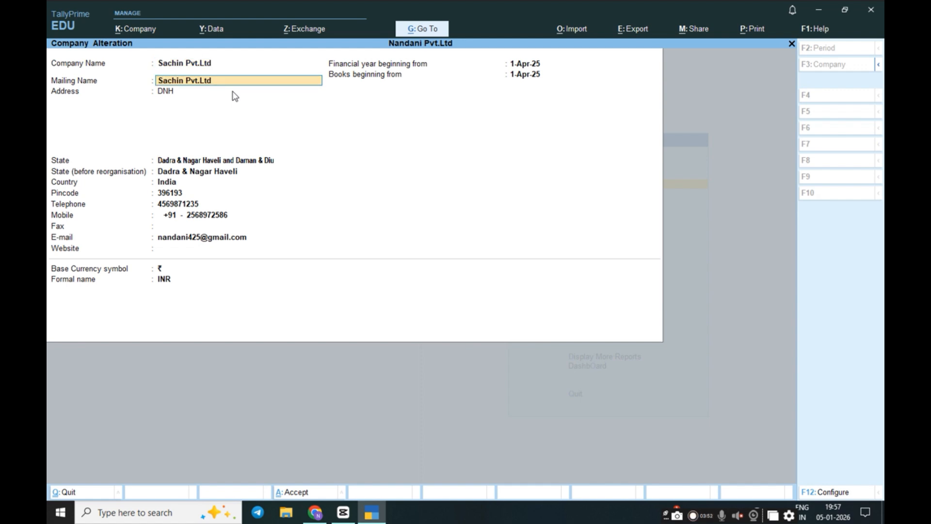
key("Return")
key("Return")
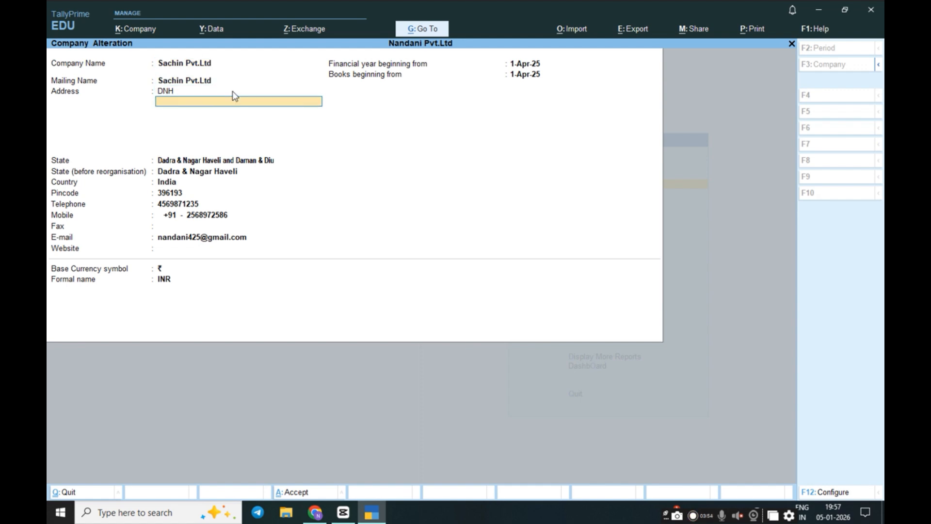
key("ctrl+a")
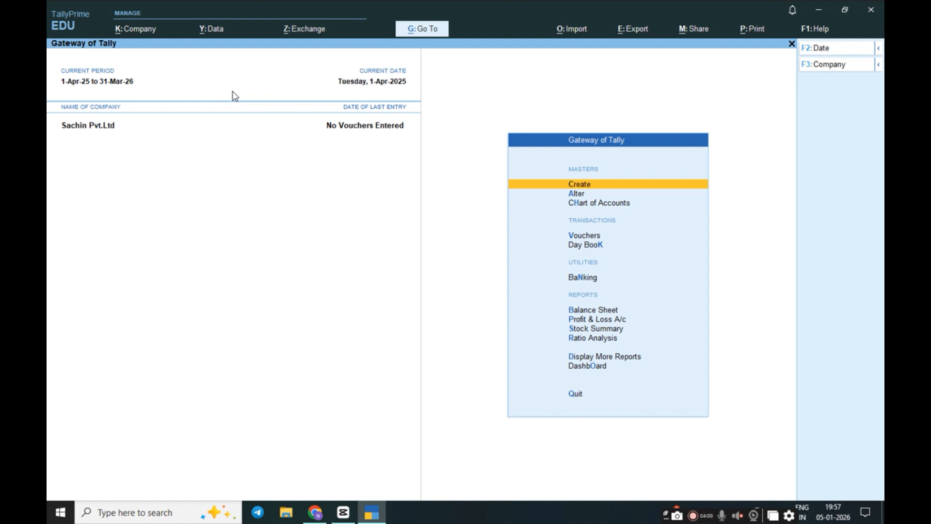
Open Sachin Pvt.Ltd's details for alteration and enter a new telephone number
key("alt+k")
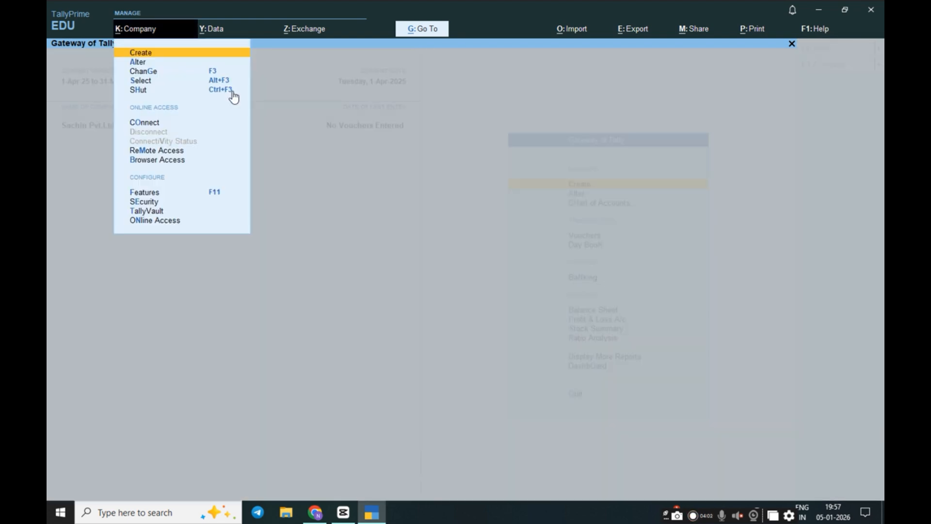
key("Down")
key("Return")
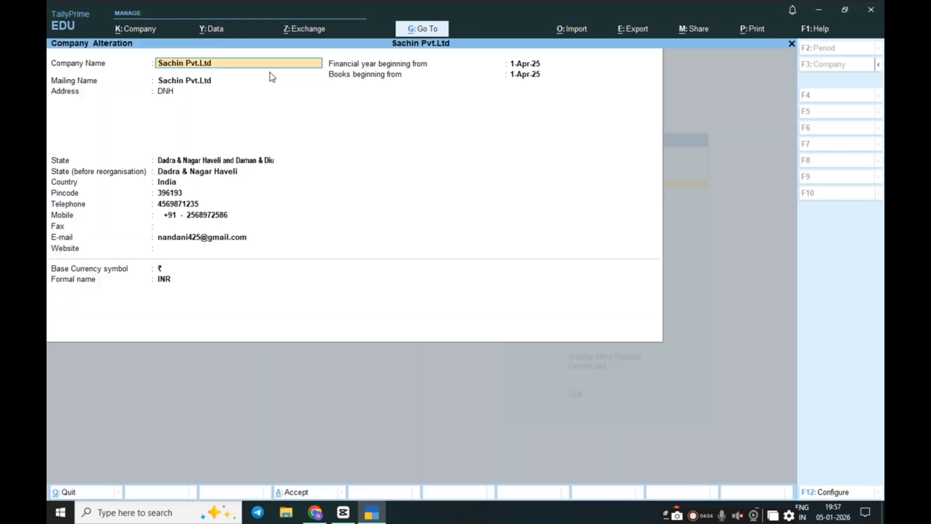
left_click(177, 204)
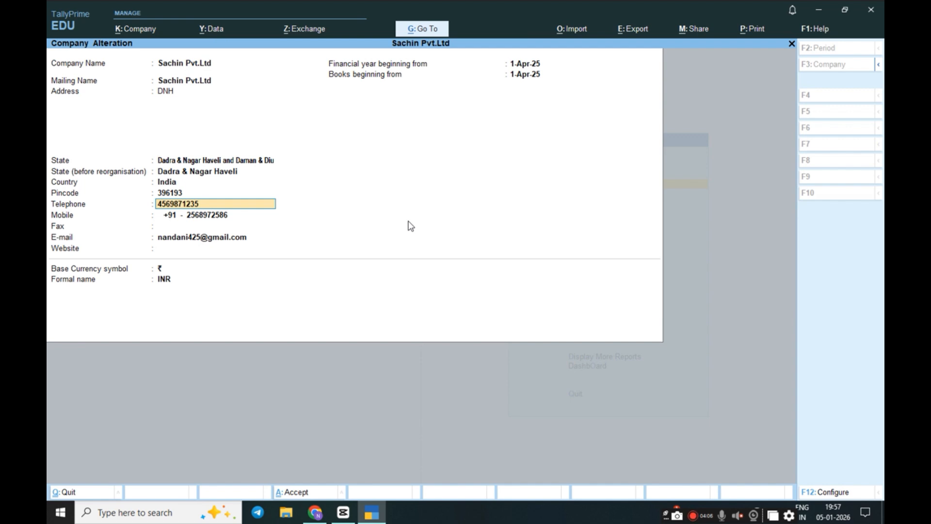
type("35698")
key("BackSpace")
key("BackSpace")
key("BackSpace")
key("BackSpace")
key("BackSpace")
type("123654987")
key("Return")
key("Return")
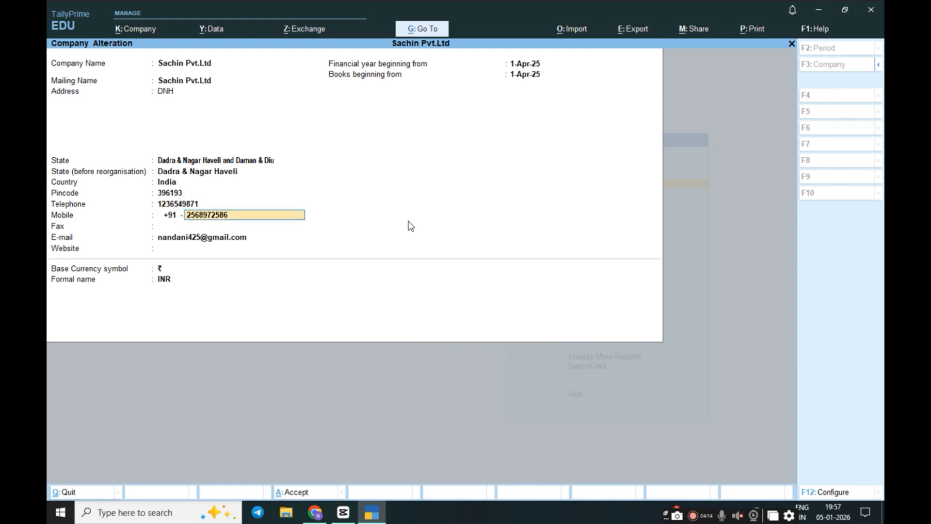
Replace the old e-mail with the company's own Gmail address and save the details
key("ctrl")
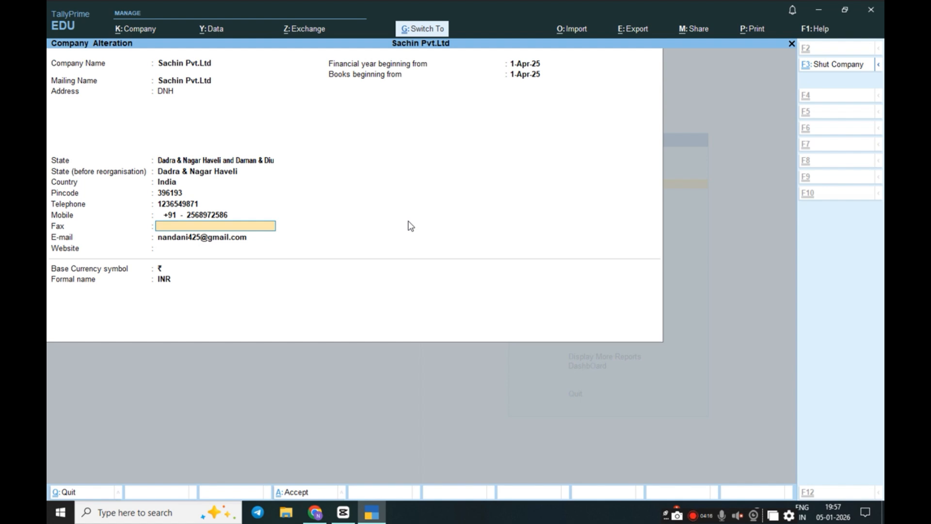
key("Return")
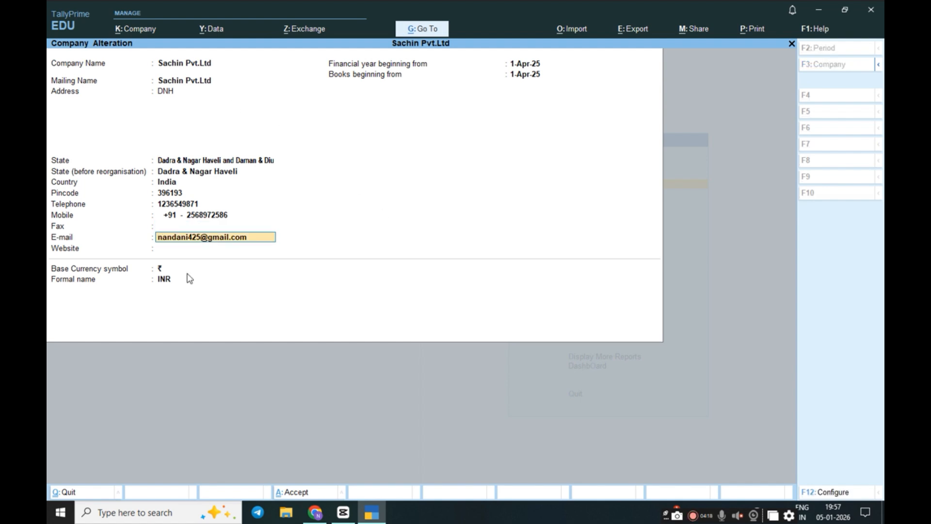
key("Home")
key("Delete")
key("Delete")
key("Delete")
key("Delete")
key("Delete")
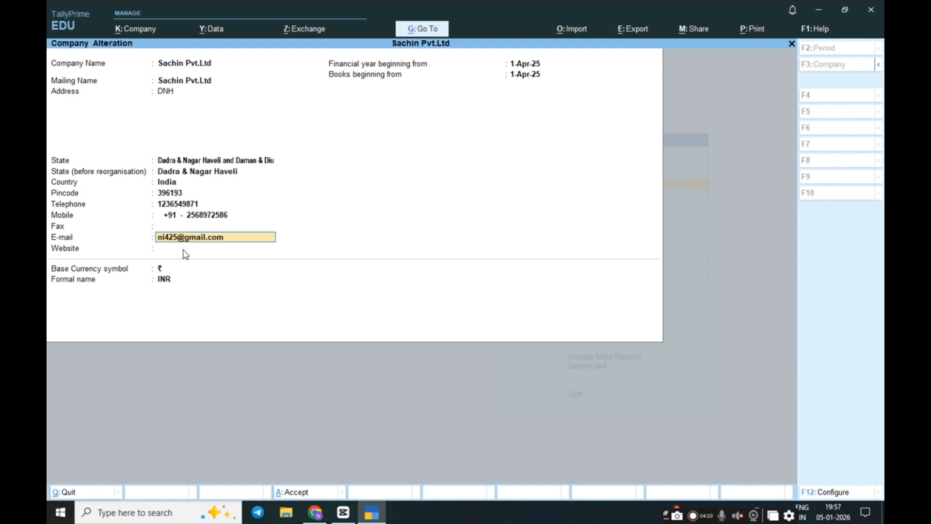
key("Delete")
key("Delete")
key("Delete")
key("Delete")
key("Delete")
type("sachin")
key("Delete")
key("Delete")
key("Delete")
key("BackSpace")
key("BackSpace")
key("BackSpace")
key("BackSpace")
key("BackSpace")
key("BackSpace")
key("BackSpace")
key("BackSpace")
key("BackSpace")
key("BackSpace")
key("BackSpace")
key("Return")
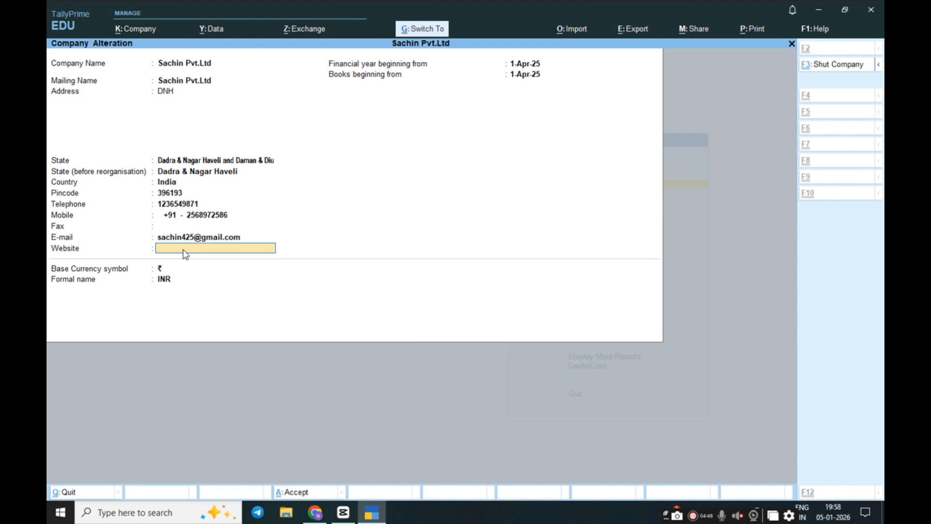
key("ctrl+a")
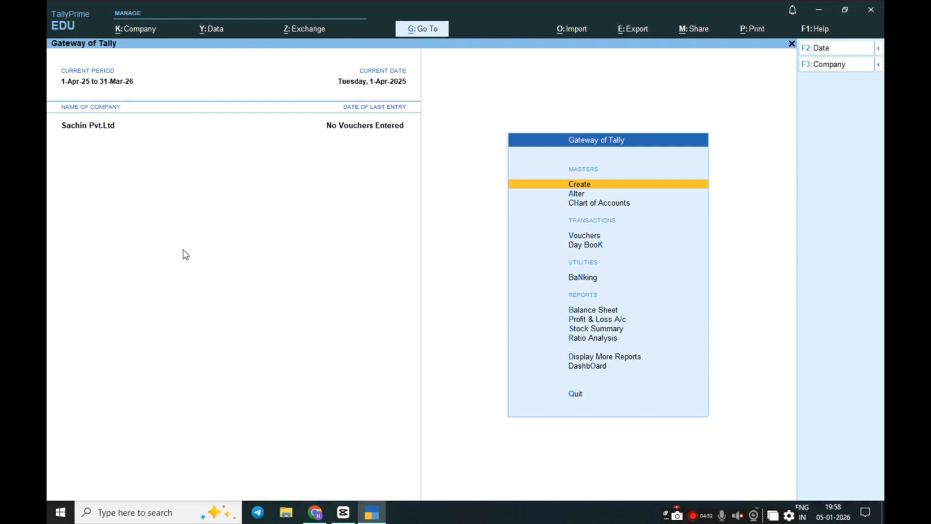
key("F11")
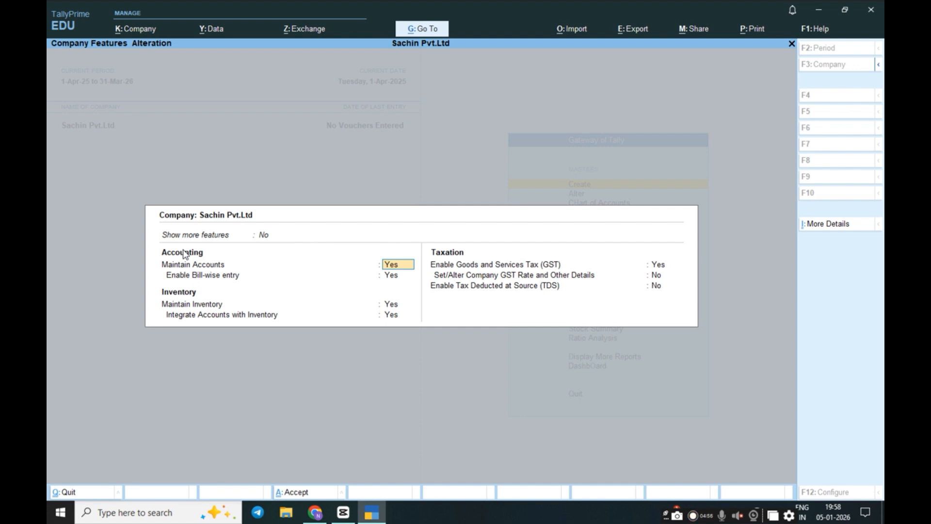
key("Return")
key("Return")
key("Return")
key("Return")
key("Return")
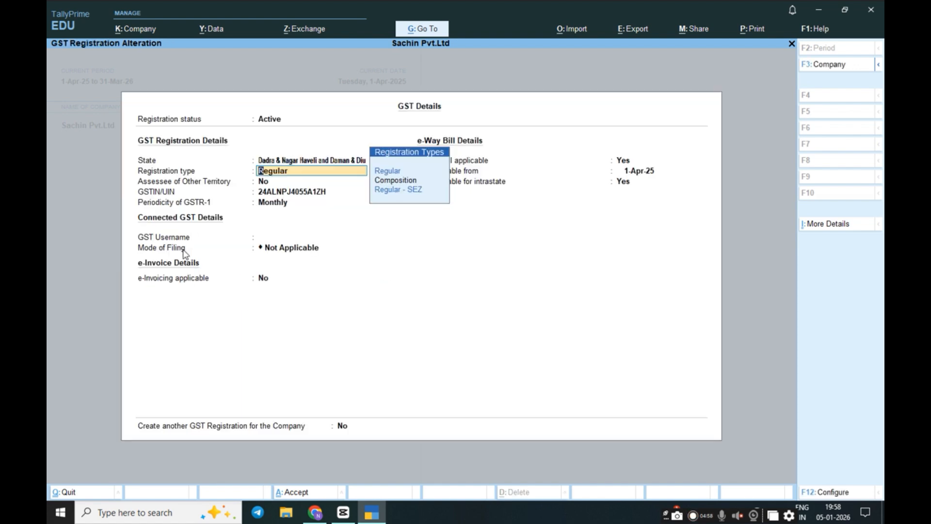
key("Return")
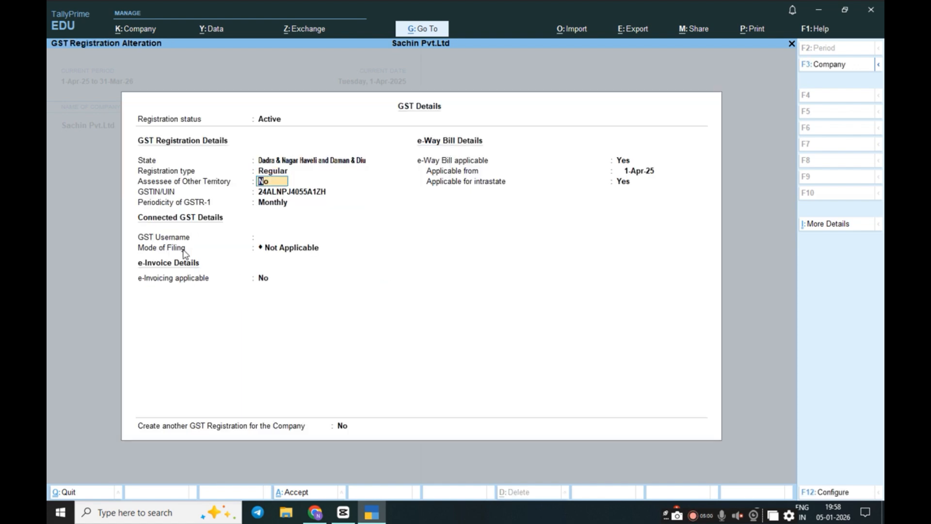
key("ctrl+a")
key("ctrl+a")
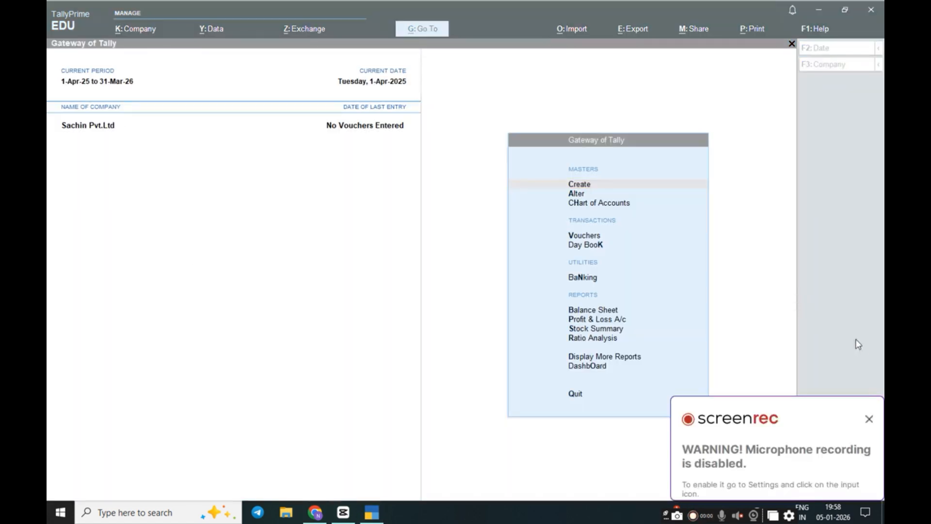
left_click(870, 421)
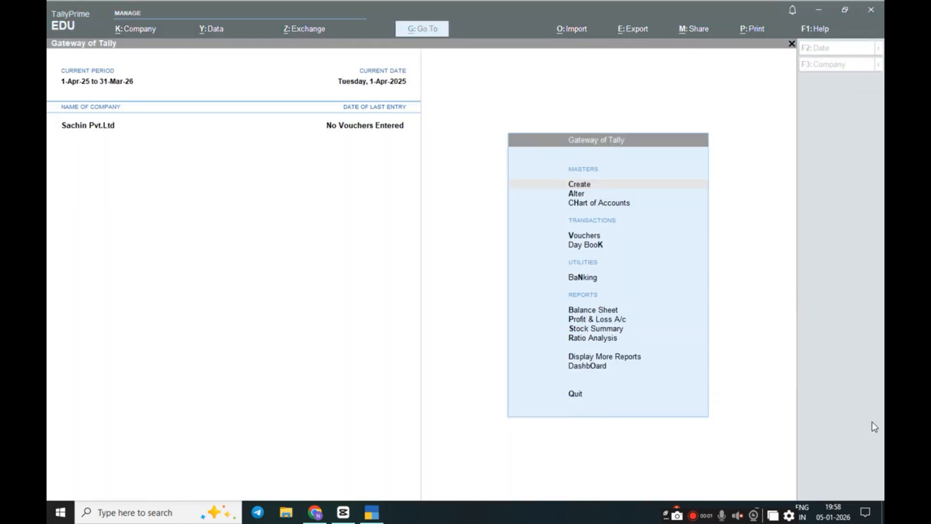
left_click(97, 74)
key("BackSpace")
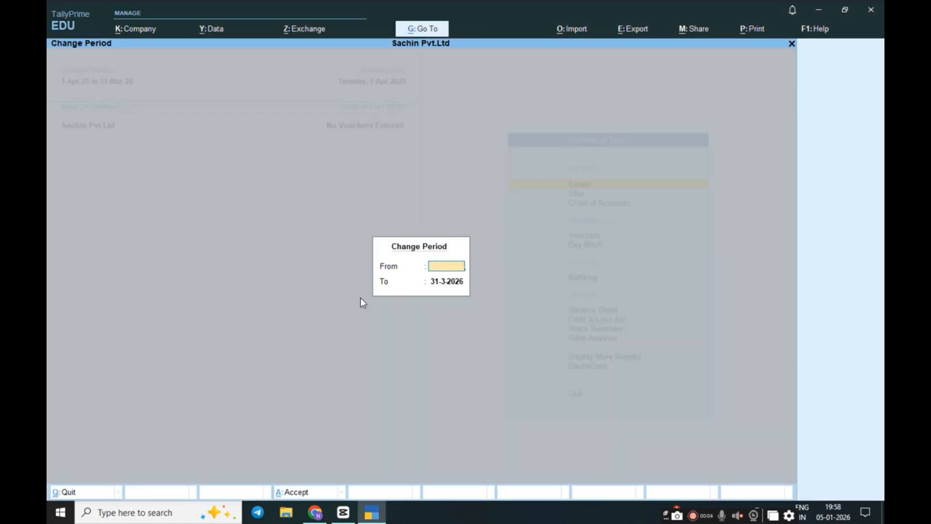
key("Escape")
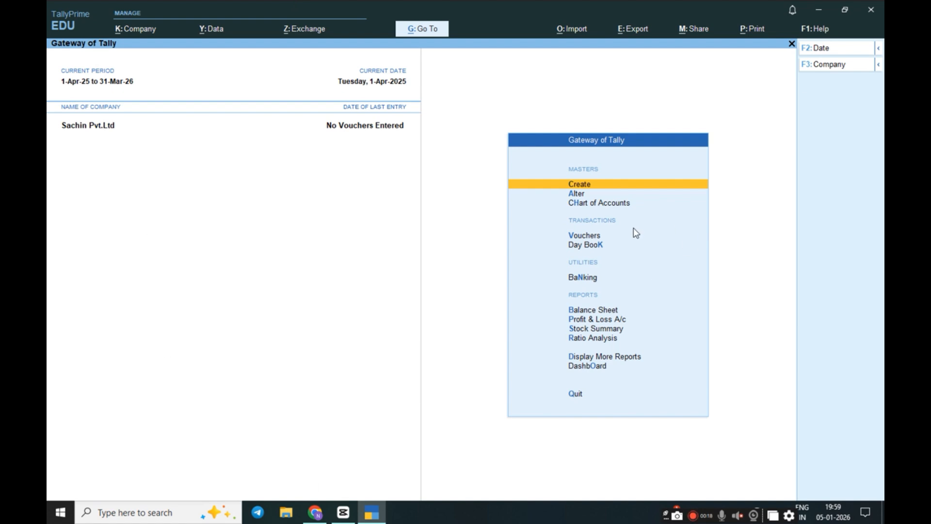
Request to shut the company with Alt+F1 and confirm, showing Sachin Pvt.Ltd in the list
key("alt+F1")
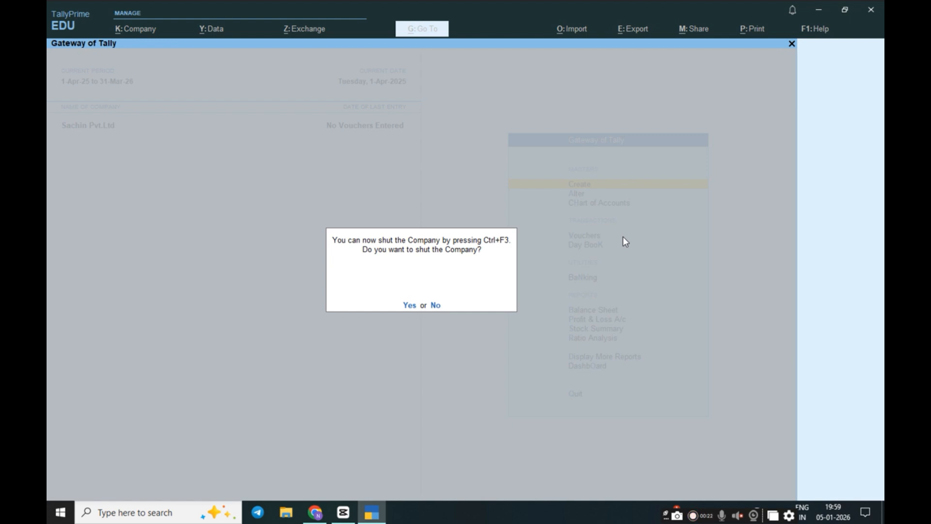
left_click(410, 304)
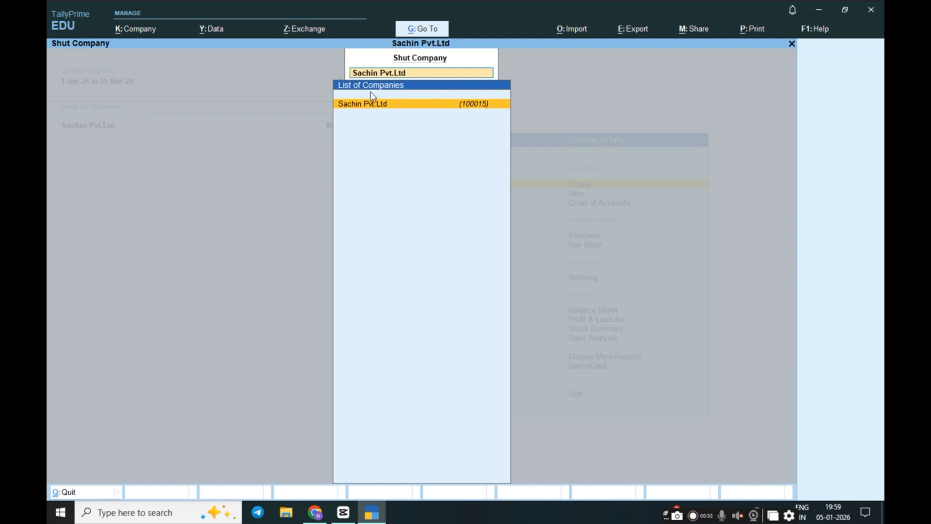
Shut Sachin Pvt.Ltd and browse the company selection options
left_click(391, 108)
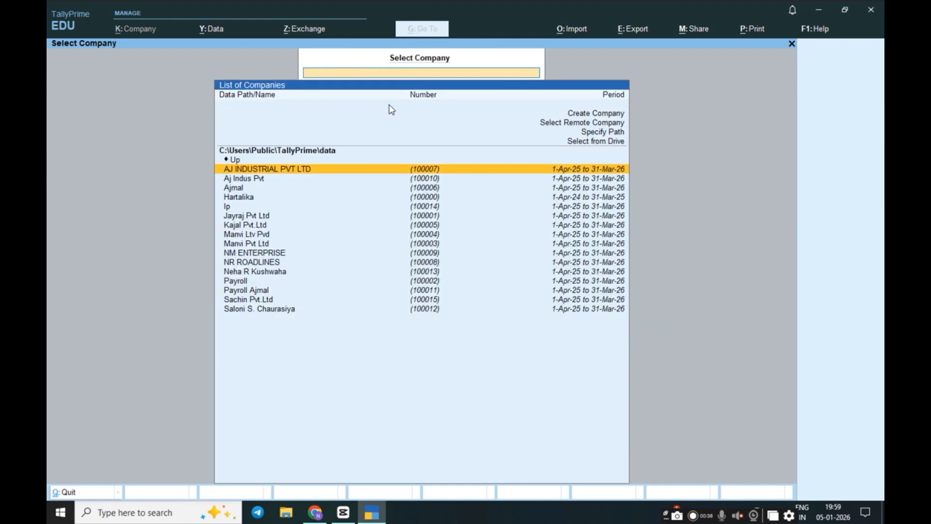
left_click(393, 130)
key("Up")
key("Up")
key("Down")
key("Down")
key("Down")
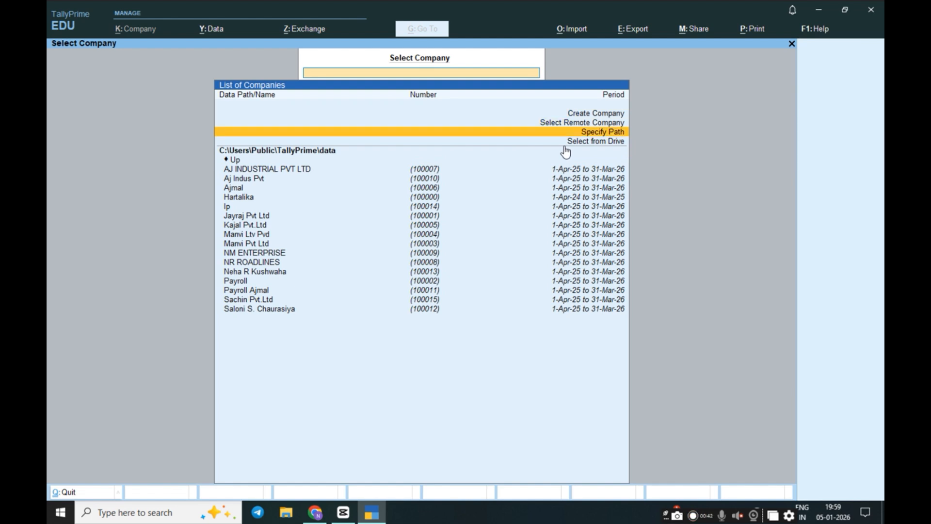
key("Up")
key("Up")
key("Up")
key("Down")
key("Down")
key("Up")
key("Up")
key("Down")
key("Down")
key("Down")
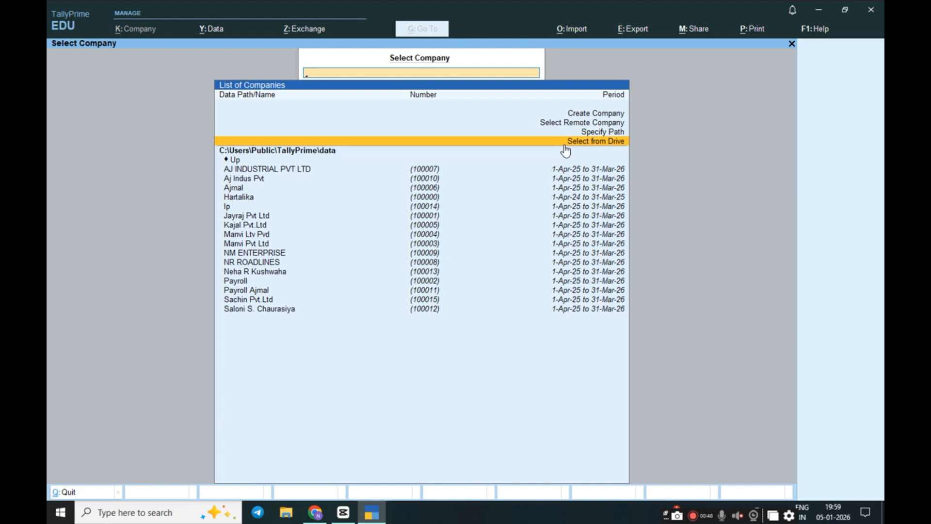
key("Up")
key("Up")
key("Up")
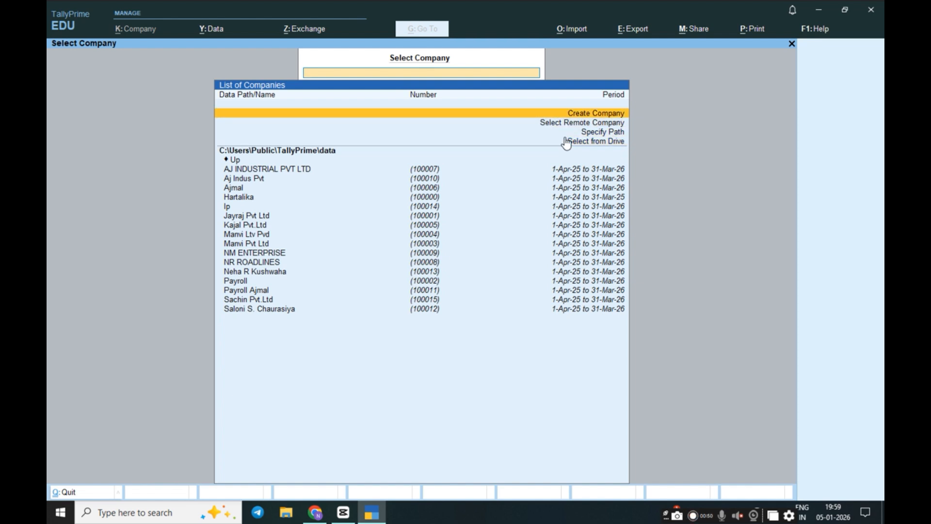
Start creating a new company, then abandon it and return to company selection
key("Return")
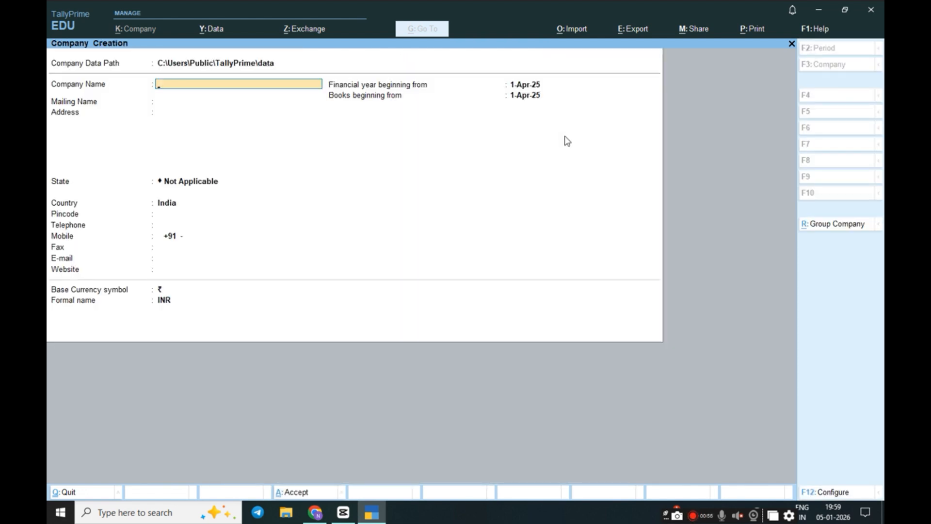
key("Escape")
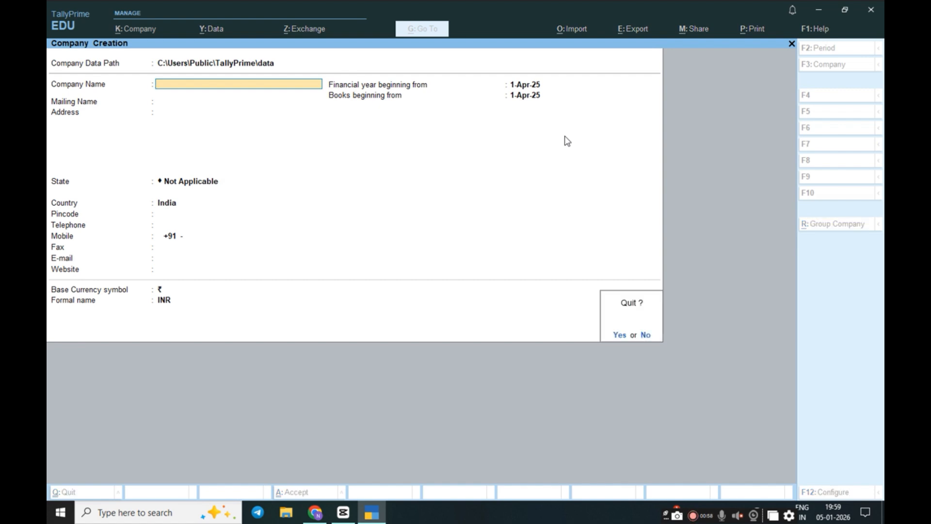
key("y")
key("Escape")
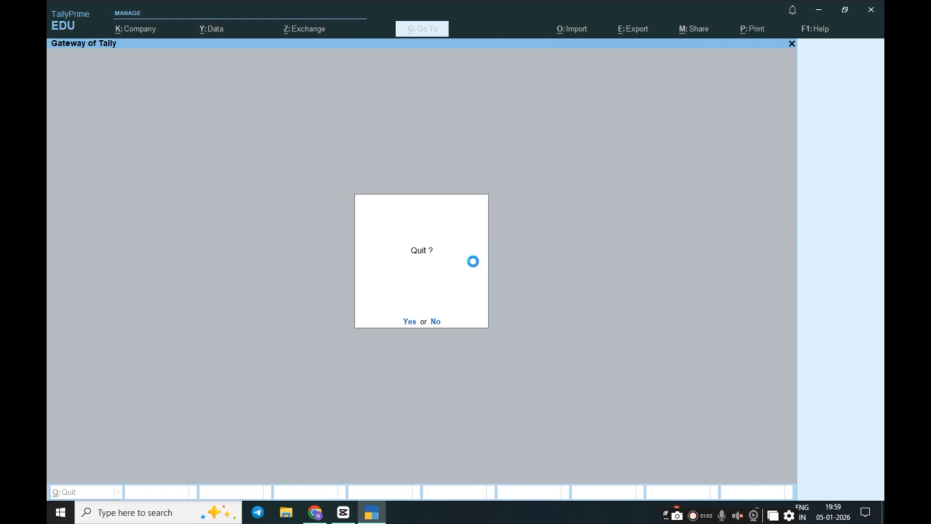
Load Sachin Pvt.Ltd from the company list and open its details for alteration
key("Down")
key("Down")
key("Down")
key("Down")
key("Down")
key("Down")
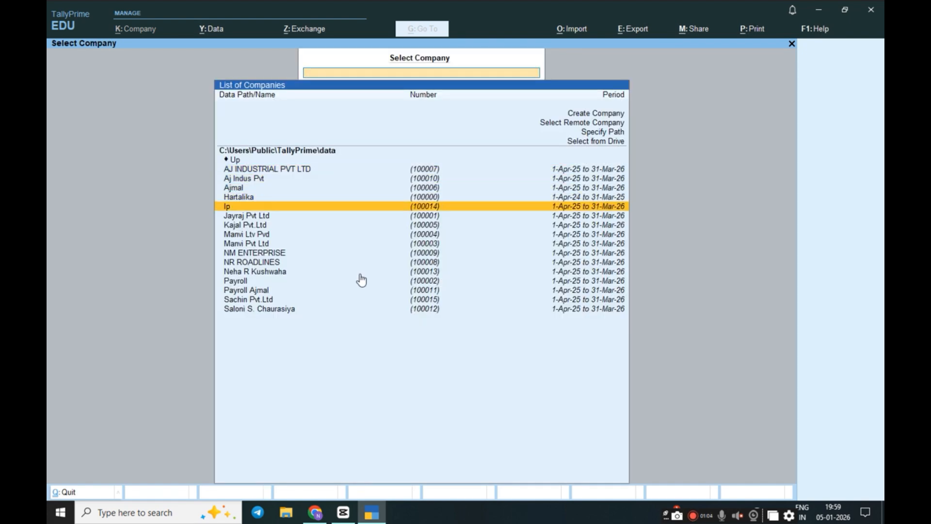
key("Down")
key("Down")
key("Down")
key("Down")
key("Down")
key("Down")
key("Down")
key("Down")
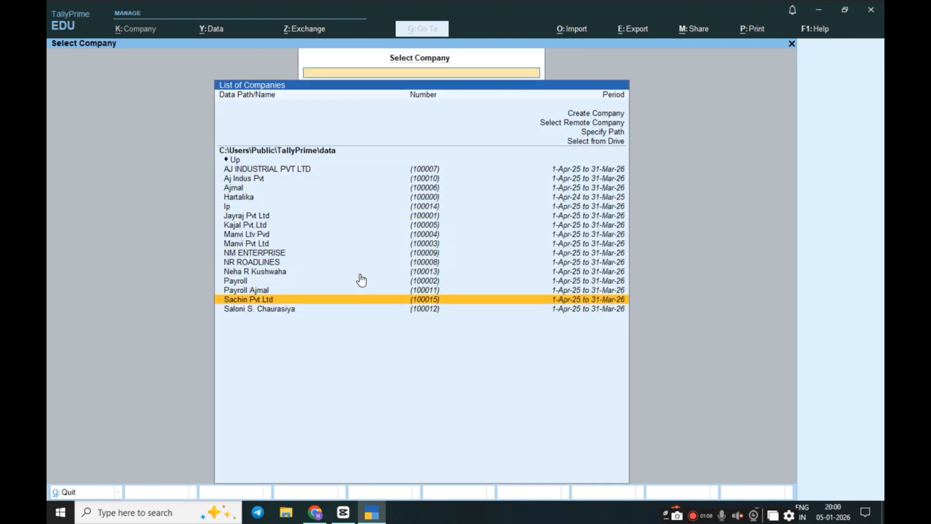
key("Return")
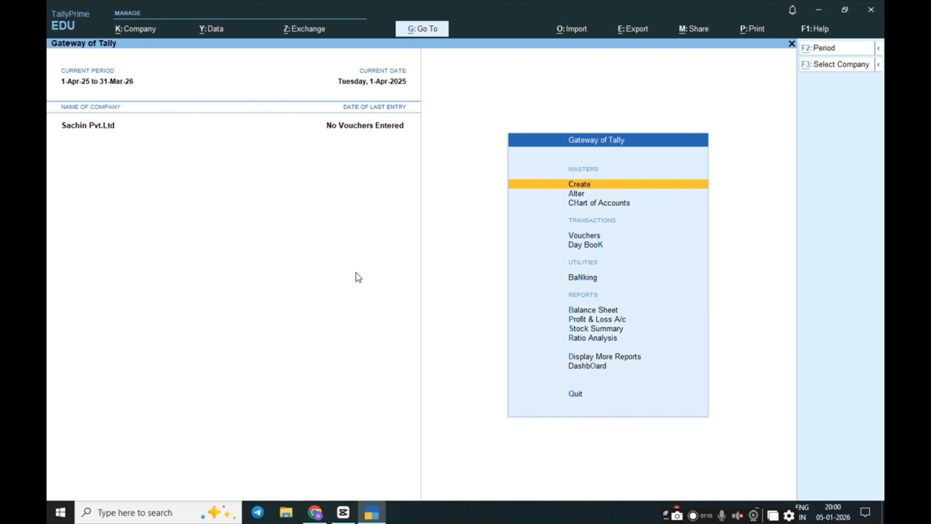
key("alt+k")
key("Down")
key("Return")
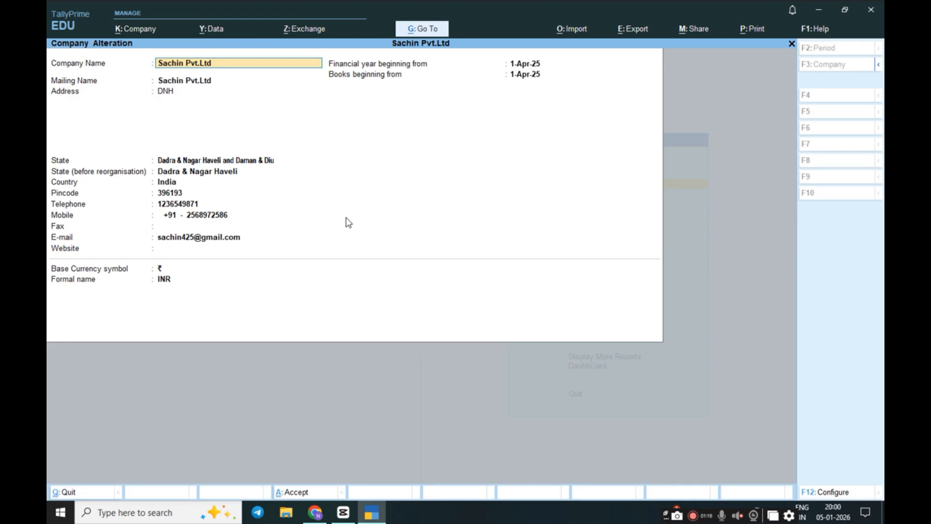
Accept Sachin Pvt.Ltd's company details, features and Regular GST registration without changes
key("Return")
key("Return")
key("Return")
key("Return")
key("Return")
key("Return")
key("Return")
key("Return")
key("Return")
key("Return")
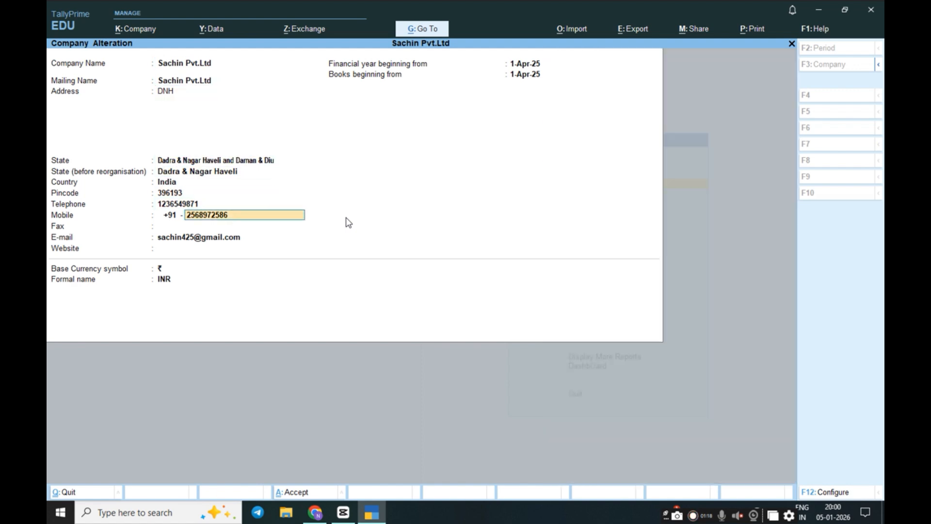
key("Return")
key("Return")
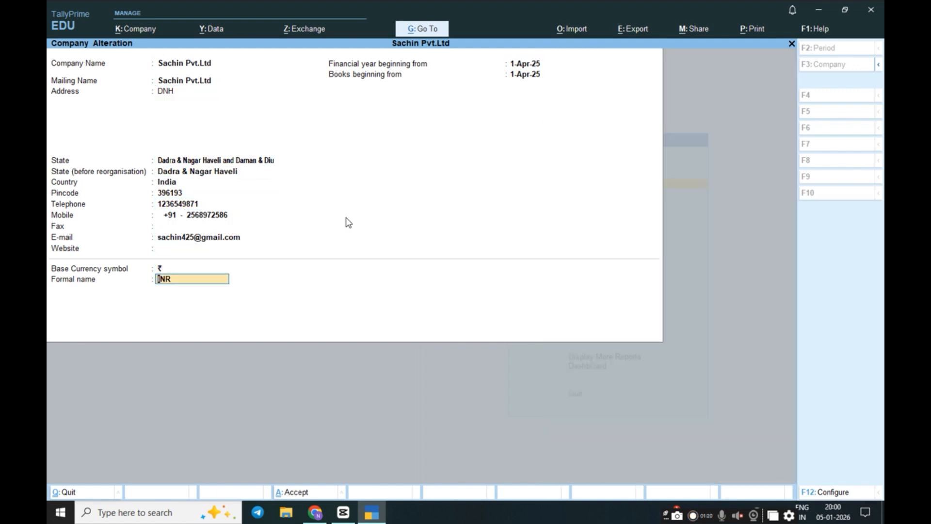
key("Return")
key("Return")
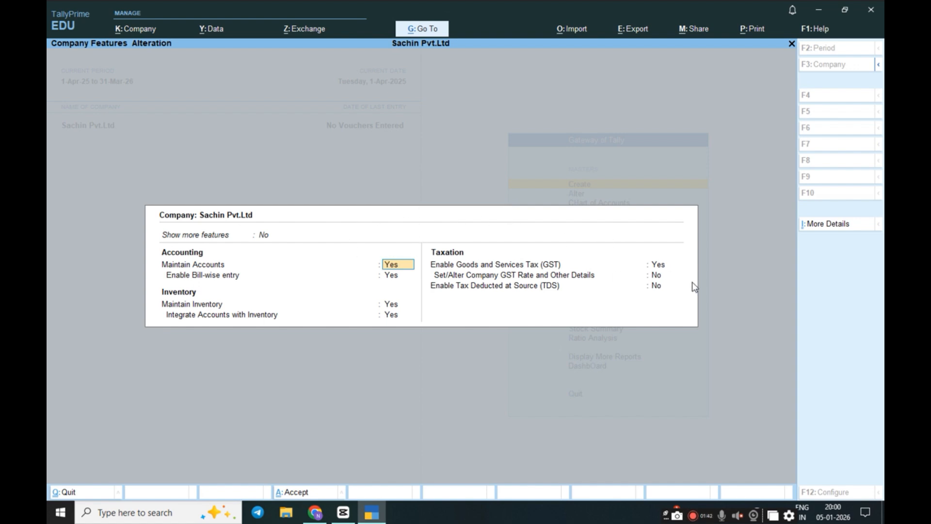
left_click(659, 265)
key("Return")
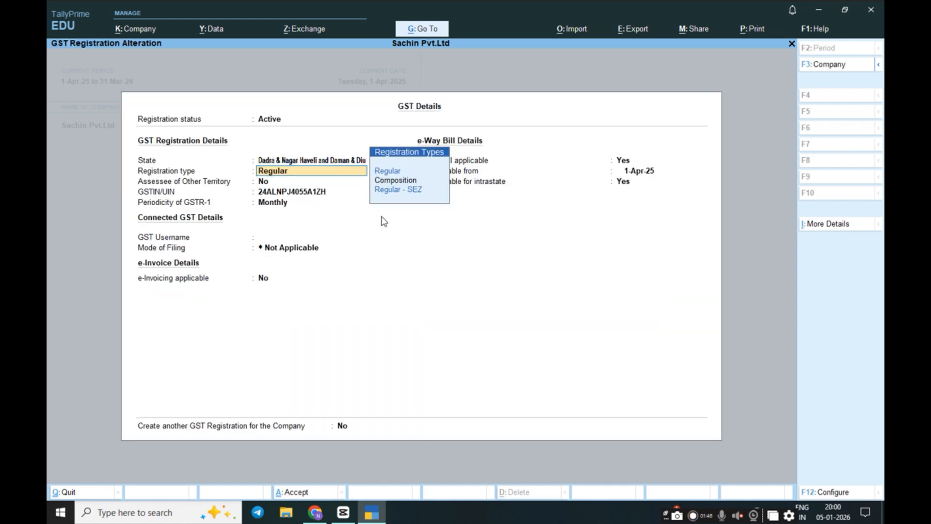
key("ctrl")
key("ctrl+a")
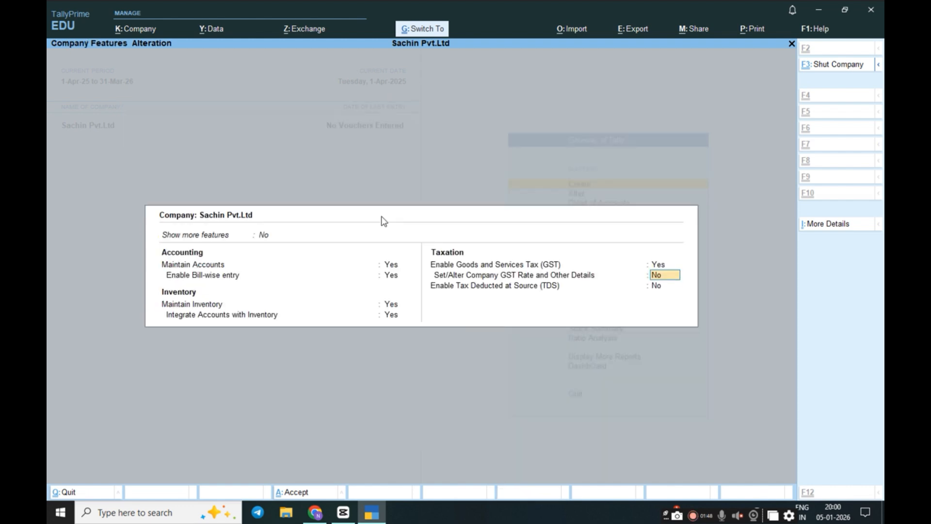
key("ctrl+a")
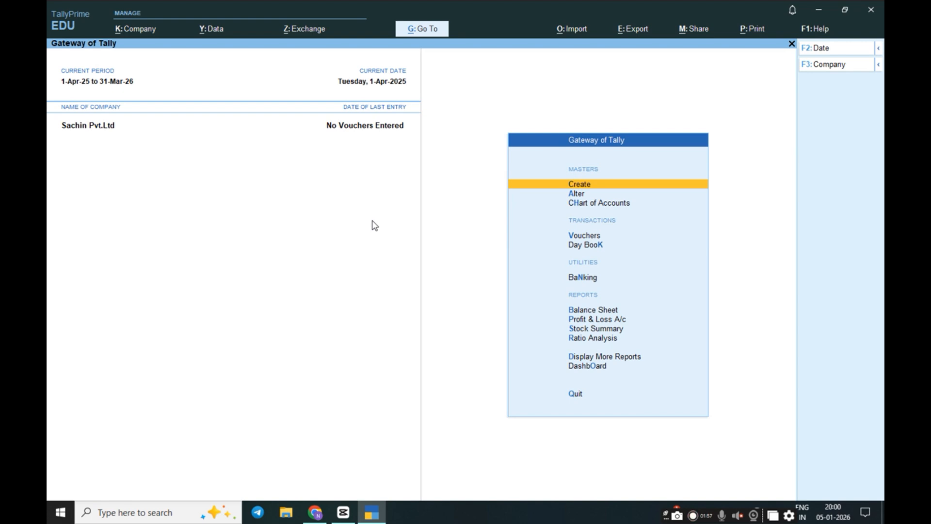
key("alt")
key("alt+F3")
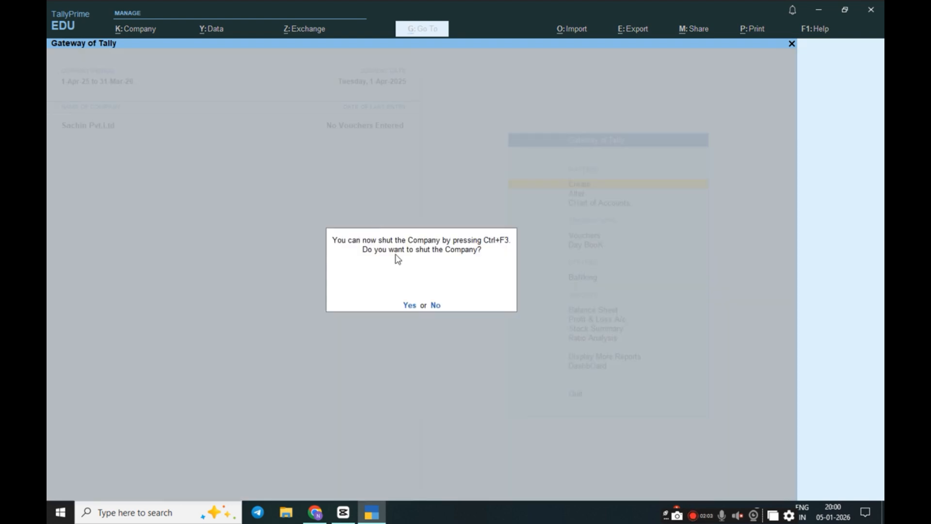
key("n")
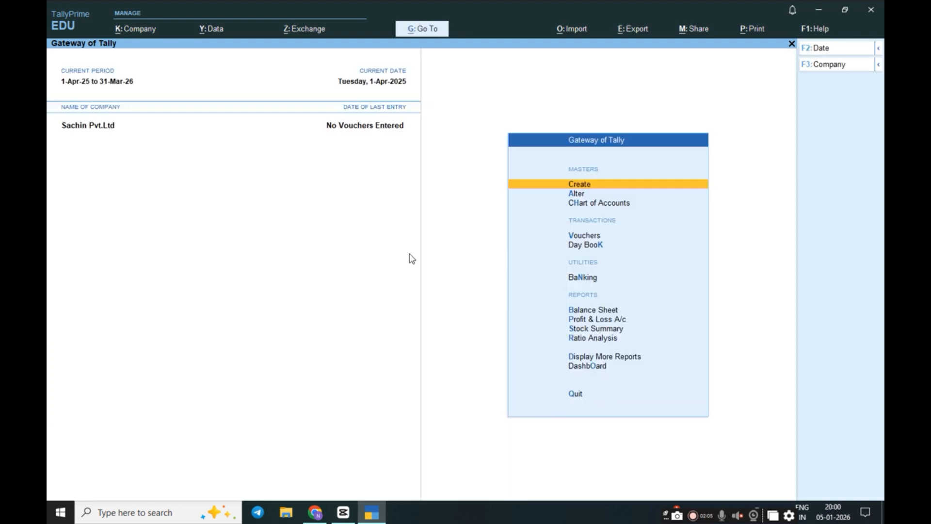
key("F3")
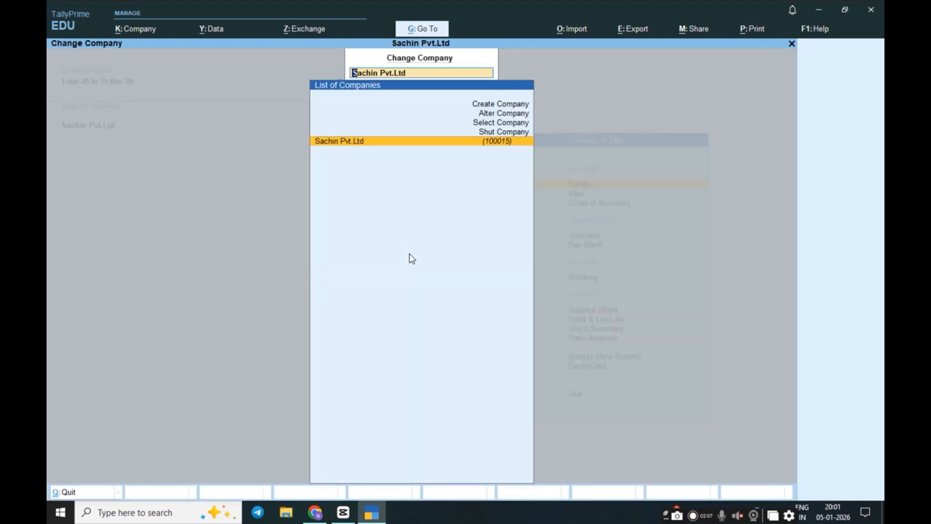
key("Up")
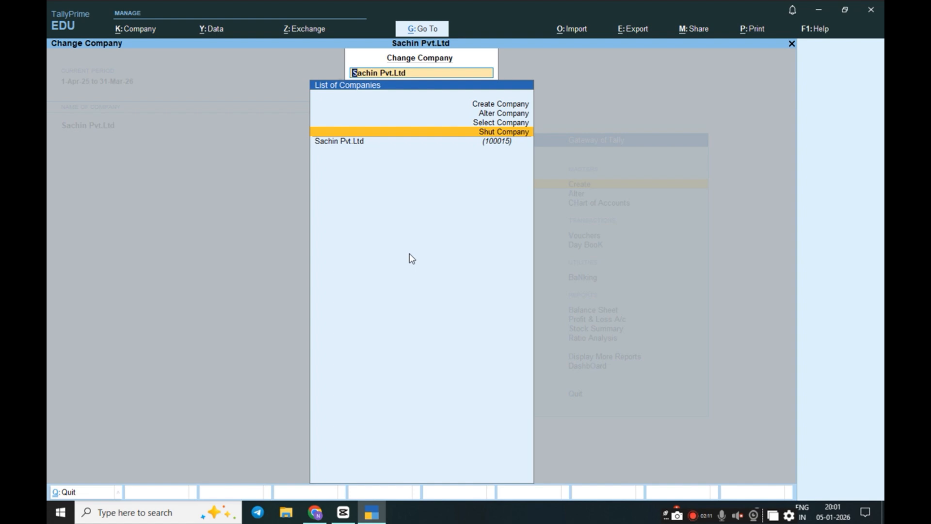
key("Down")
key("Return")
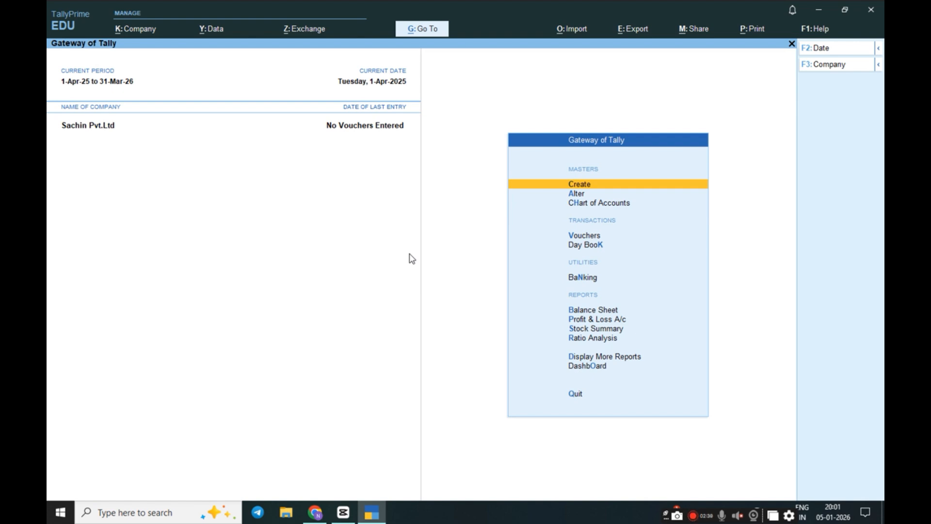
Open Sachin Pvt.Ltd in Company Alteration and request its deletion with Alt+D, confirming Yes
key("alt+k")
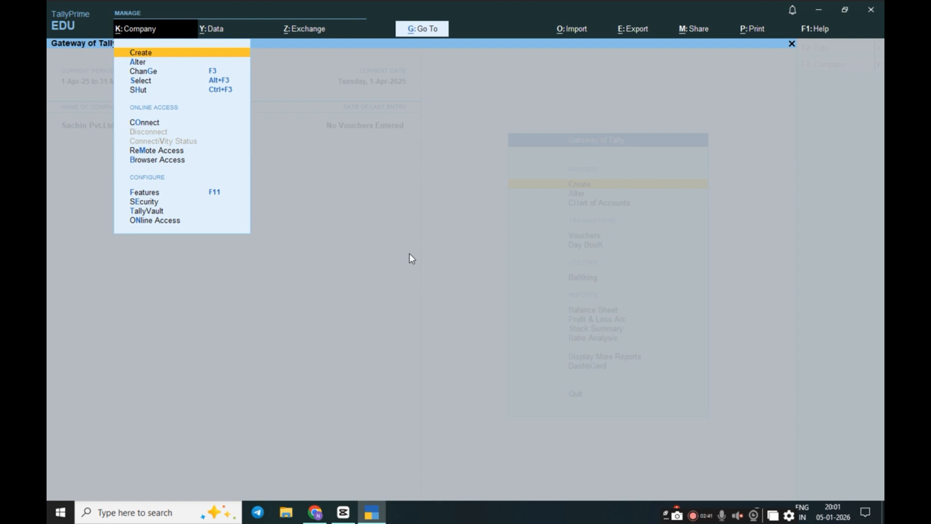
key("Down")
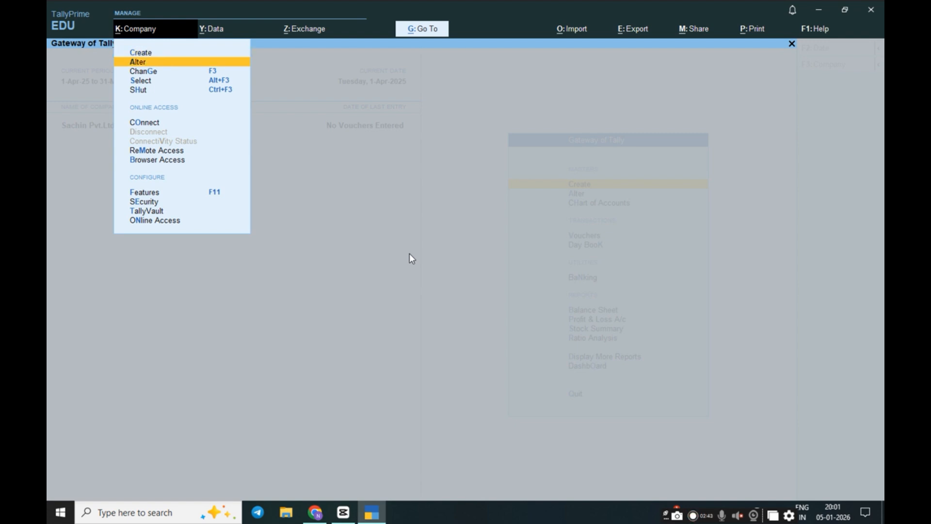
key("Return")
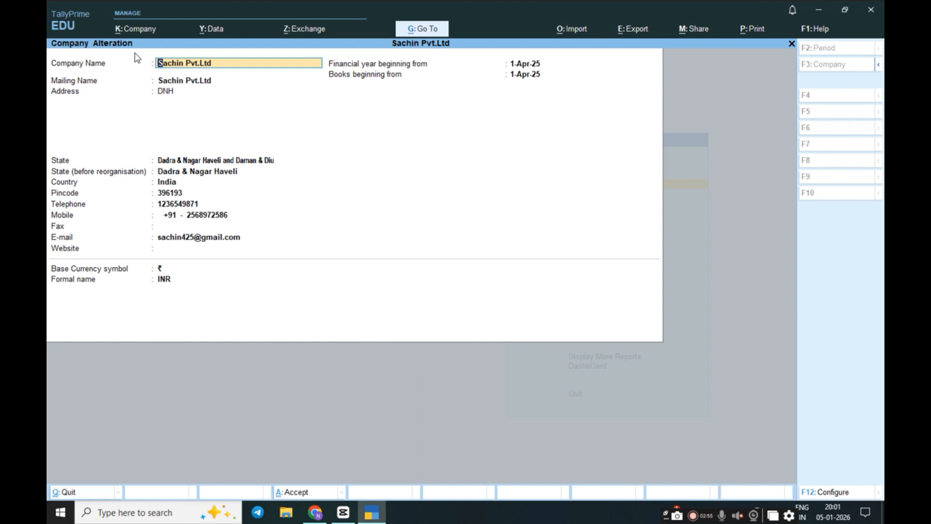
key("alt")
key("alt+d")
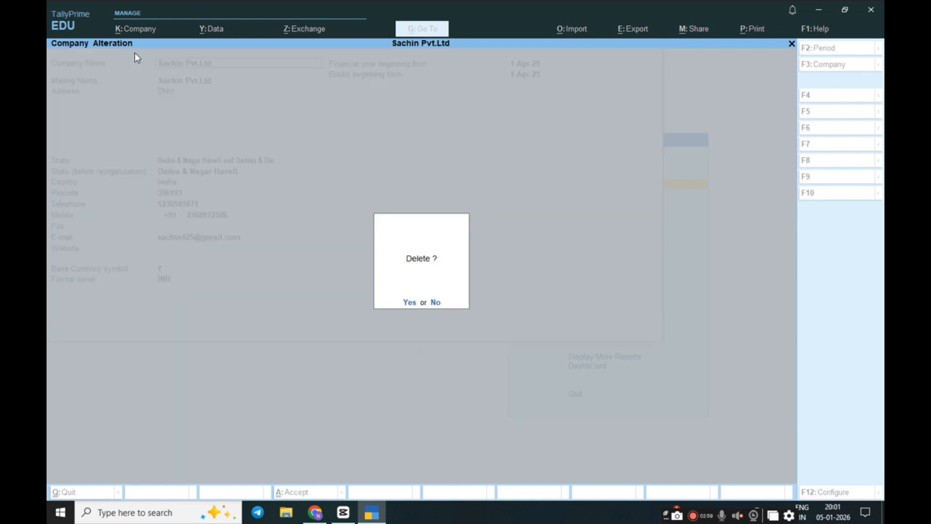
key("y")
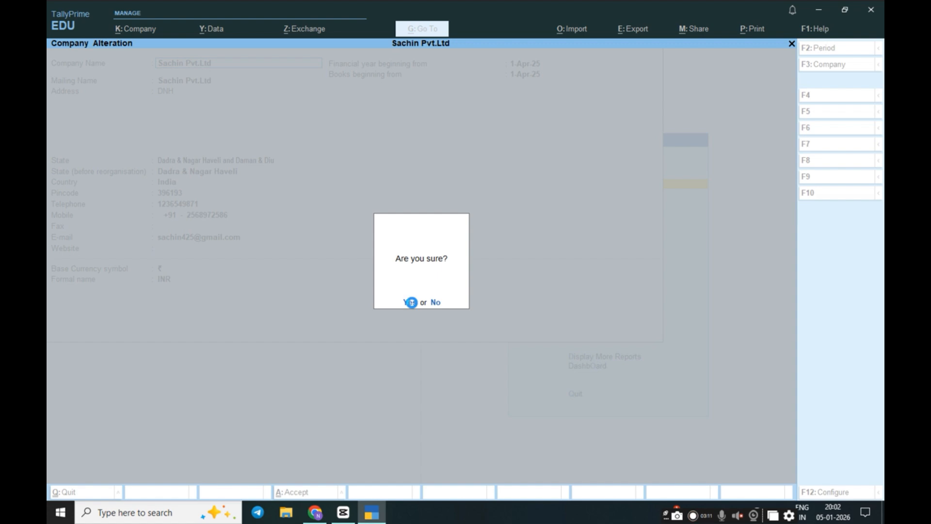
Confirm permanent deletion of Sachin Pvt.Ltd and scroll through the company selection screen
left_click(410, 302)
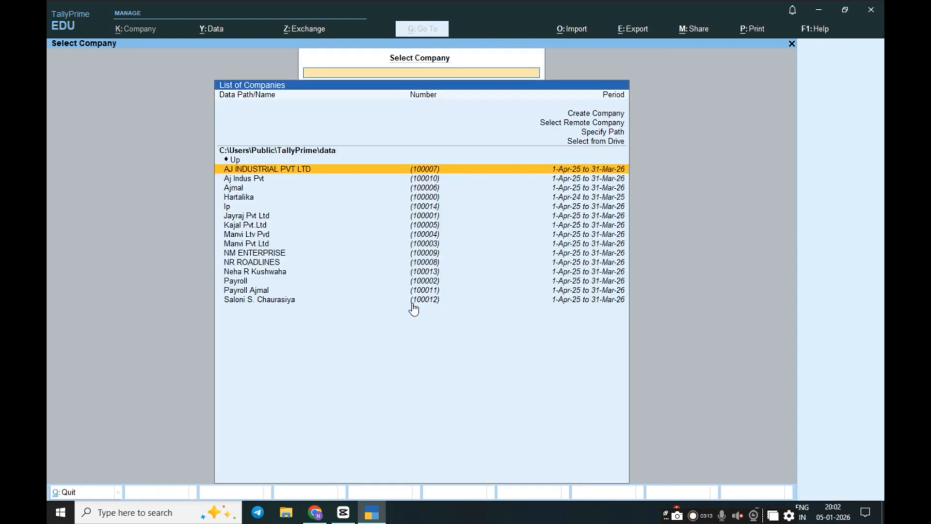
scroll(414, 293, "down", 5)
scroll(413, 293, "up", 5)
scroll(414, 293, "down", 8)
scroll(414, 295, "down", 5)
scroll(414, 295, "up", 15)
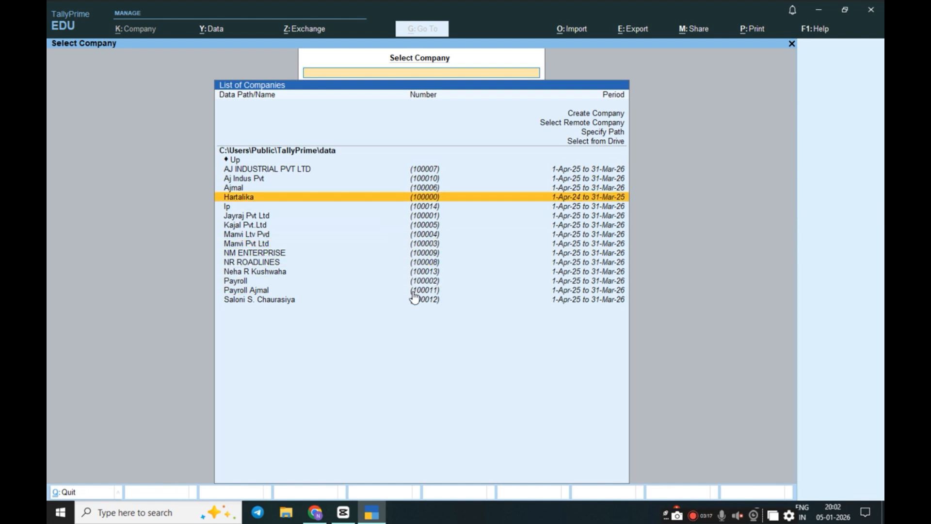
scroll(414, 295, "up", 3)
scroll(413, 295, "down", 13)
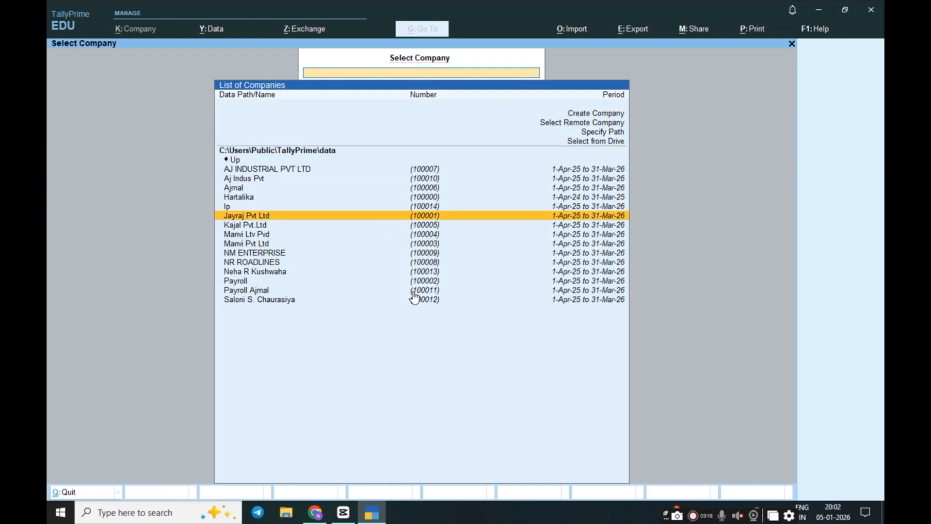
scroll(414, 294, "up", 14)
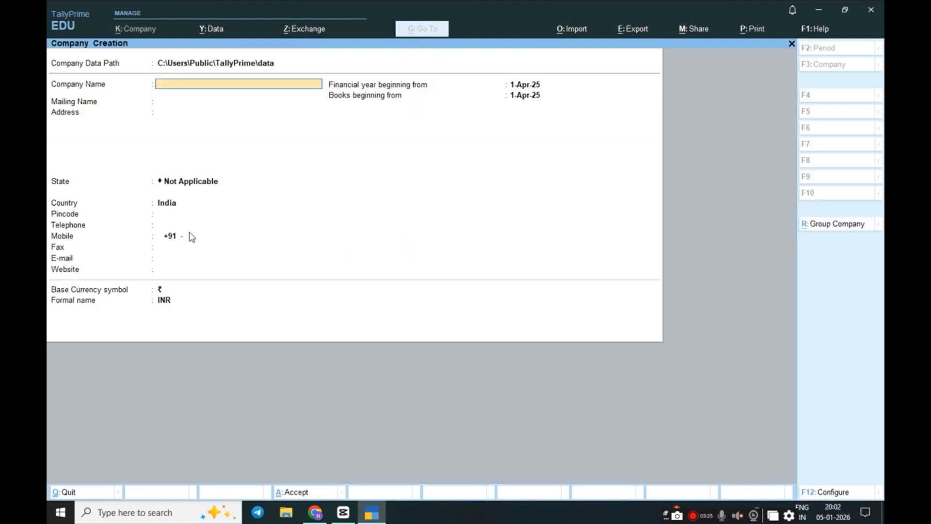
Create a new company named Sachin Pvt.Ltd and accept the default company features
type("Sachin Pvt.")
type("Ltd")
key("Return")
key("Return")
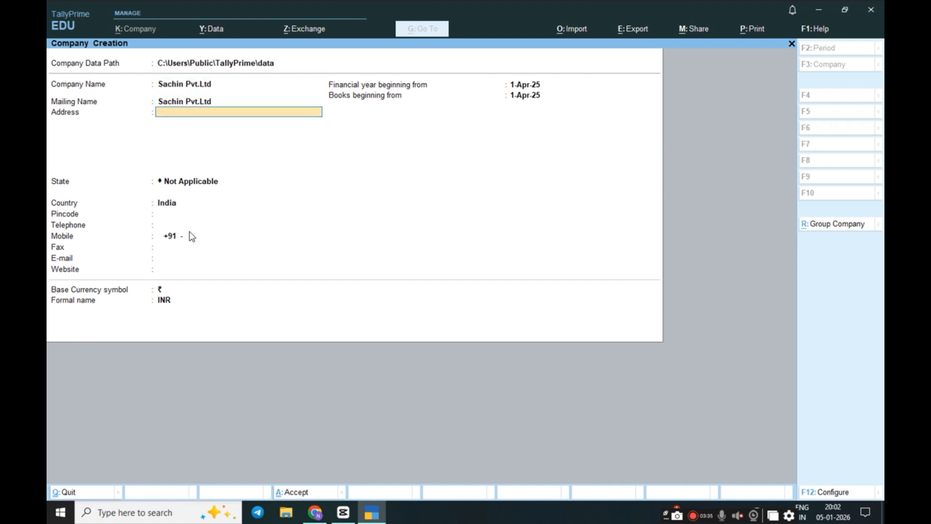
key("ctrl")
key("ctrl")
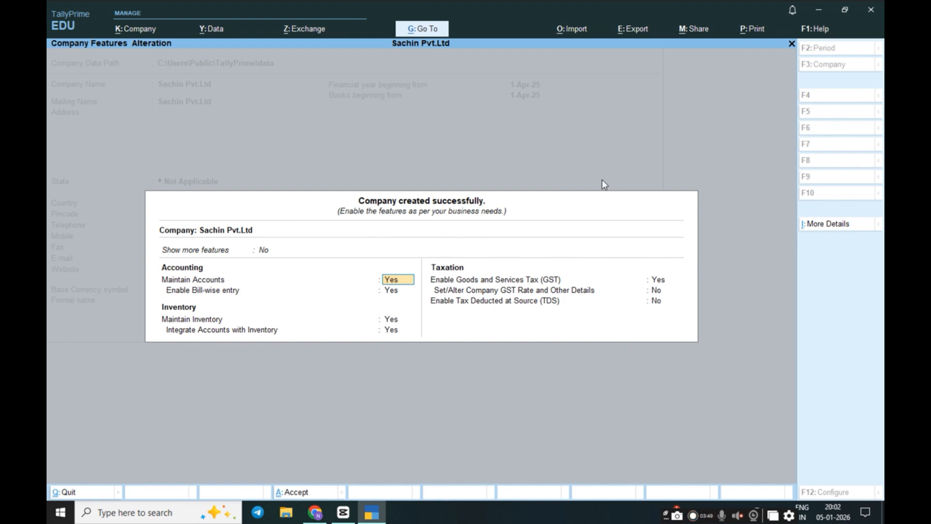
key("ctrl+a")
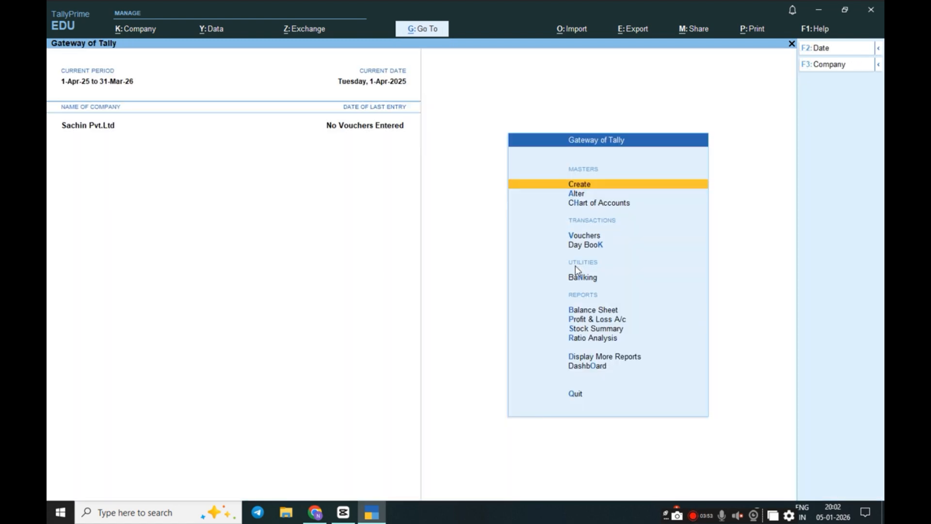
Close the TallyPrime window and confirm Yes to quit
left_click(873, 12)
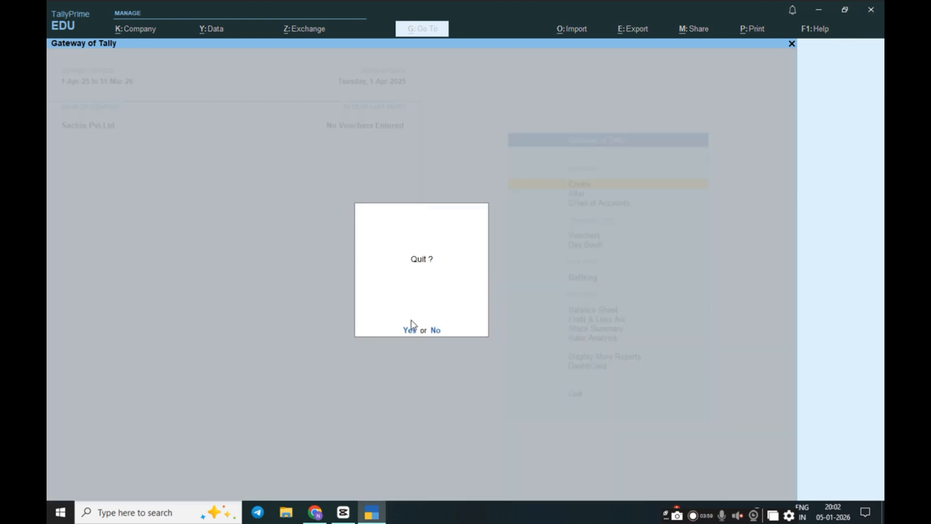
left_click(436, 326)
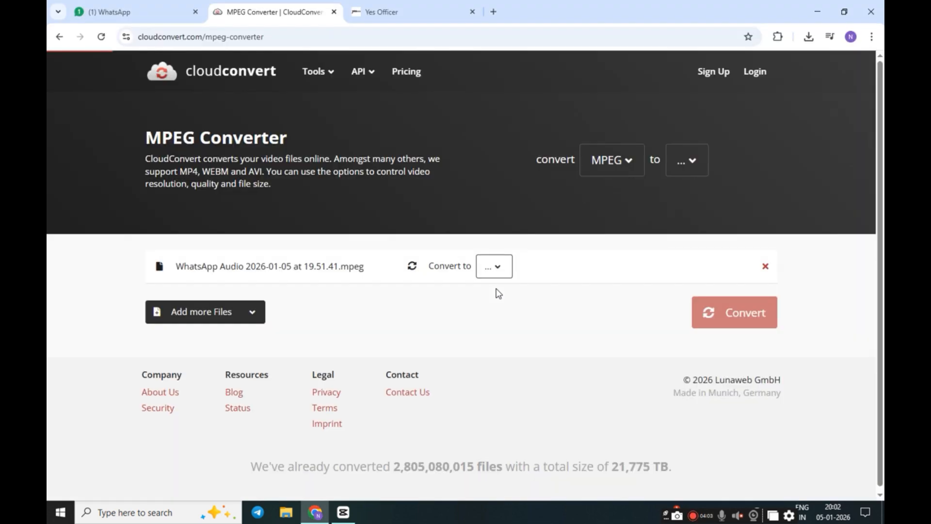
Minimise Chrome and relaunch TallyPrime from Windows search by typing 'ta'
left_click(818, 12)
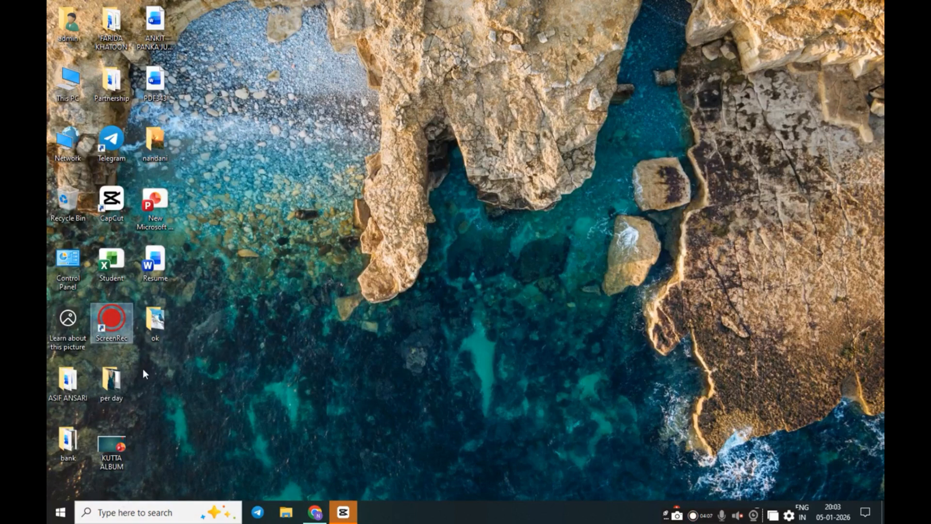
left_click(128, 511)
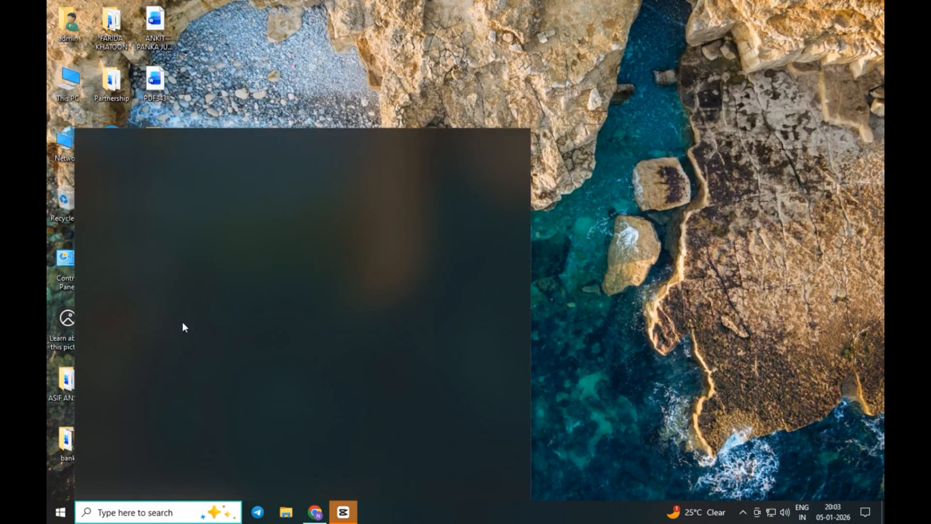
type("ta")
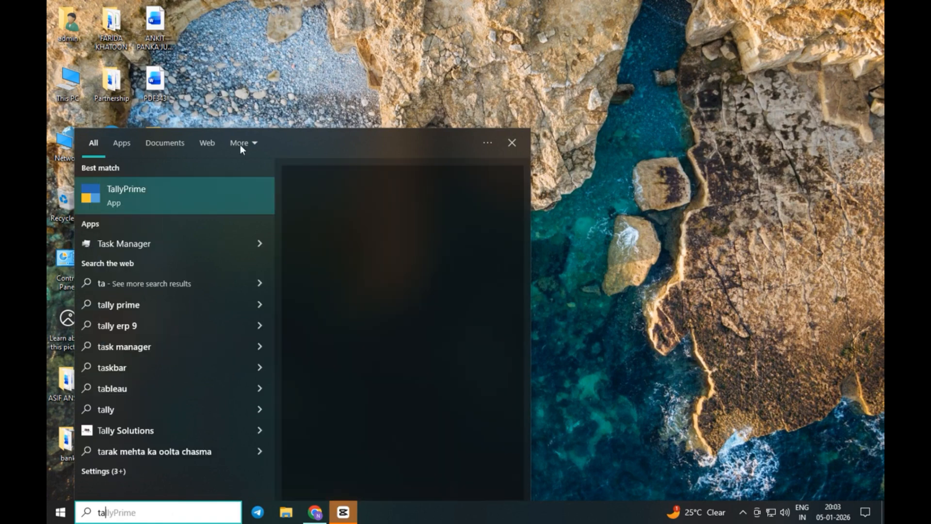
left_click(410, 205)
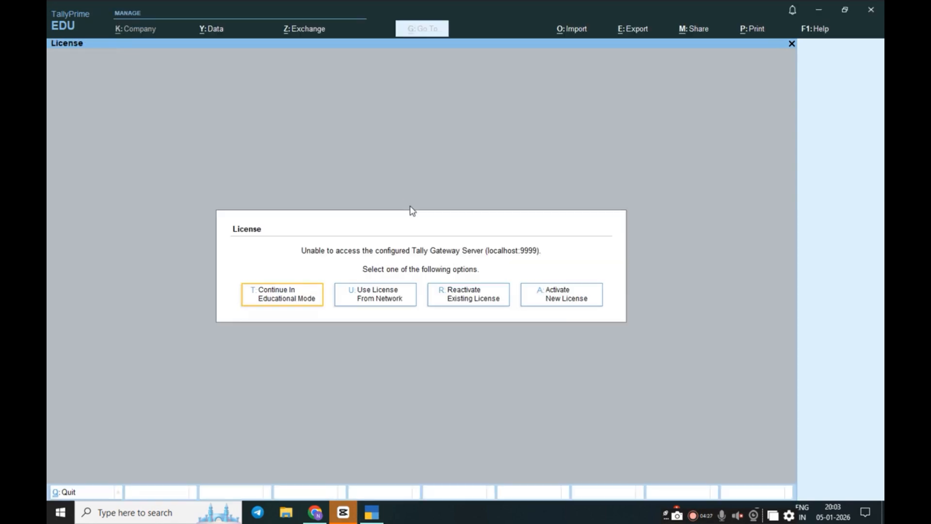
Continue in educational mode and shut the auto-loaded Hartalika company
left_click(286, 295)
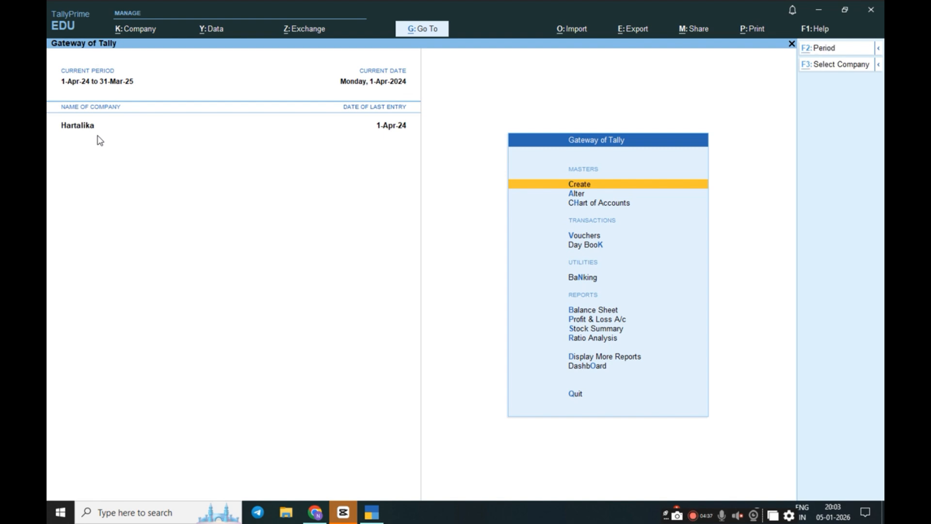
key("alt+F3")
key("y")
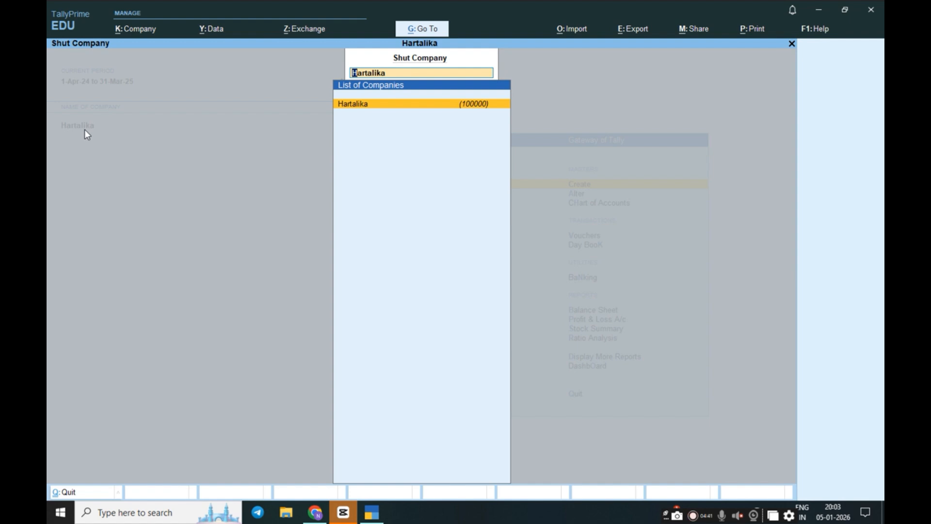
key("Return")
Select Sachin Pvt.Ltd in the company list and load it
key("Down")
key("Down")
key("Down")
key("Down")
key("Down")
key("Down")
key("Down")
key("Down")
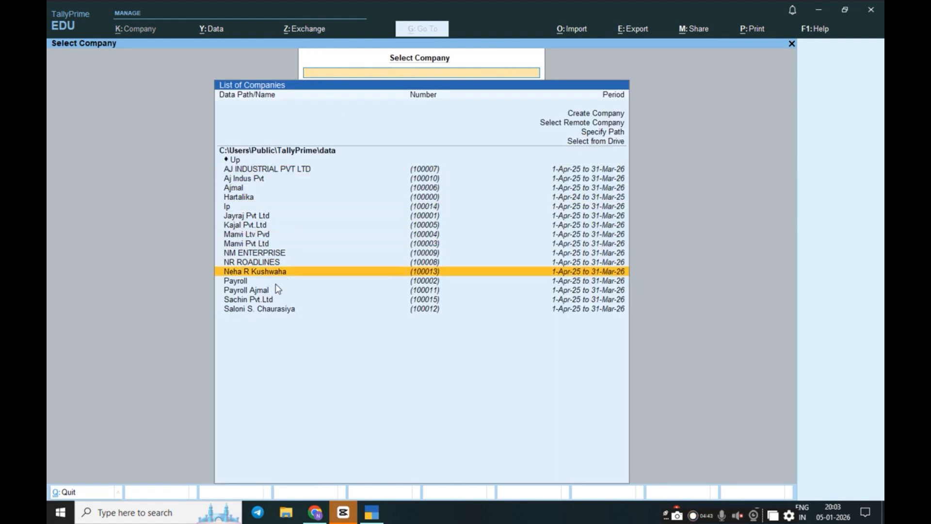
key("Up")
key("Return")
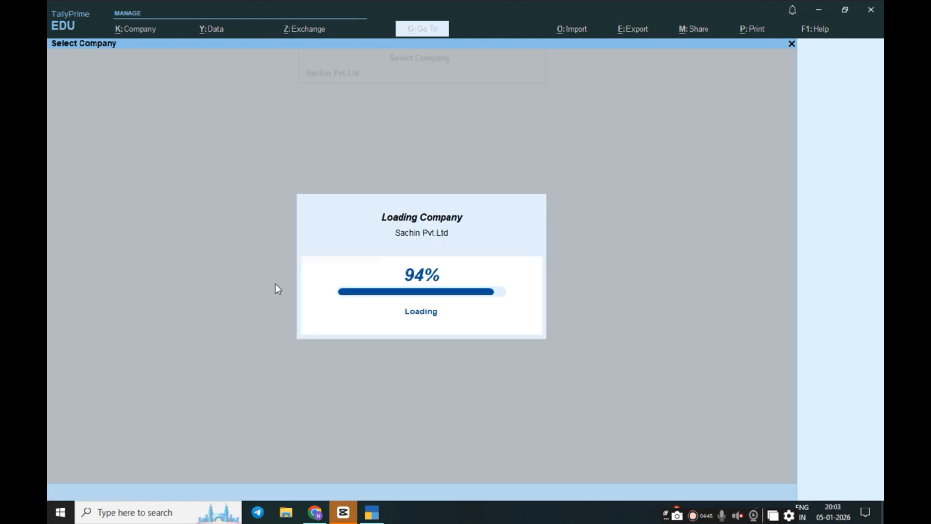